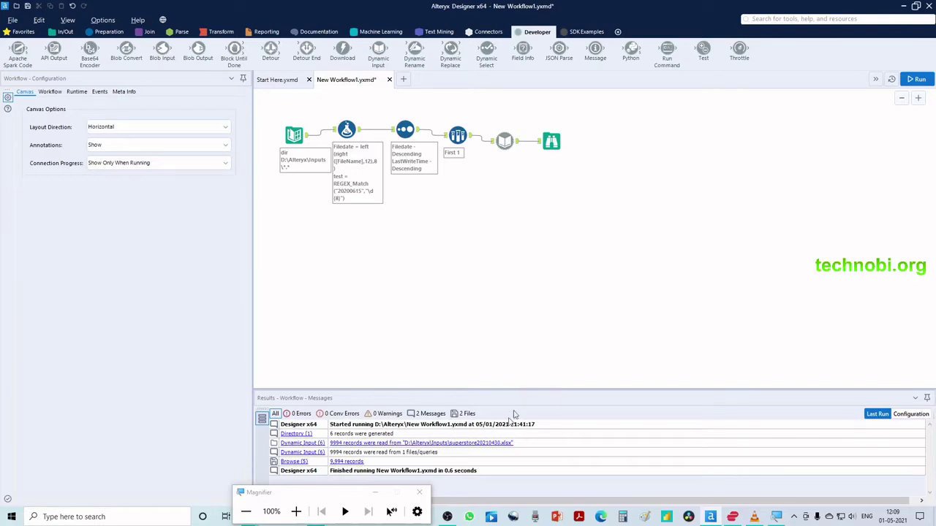
Step: Examine each tool of the existing workflow in order, from Directory through Formula, Sort, Sample and Dynamic Input to Browse
click(296, 511)
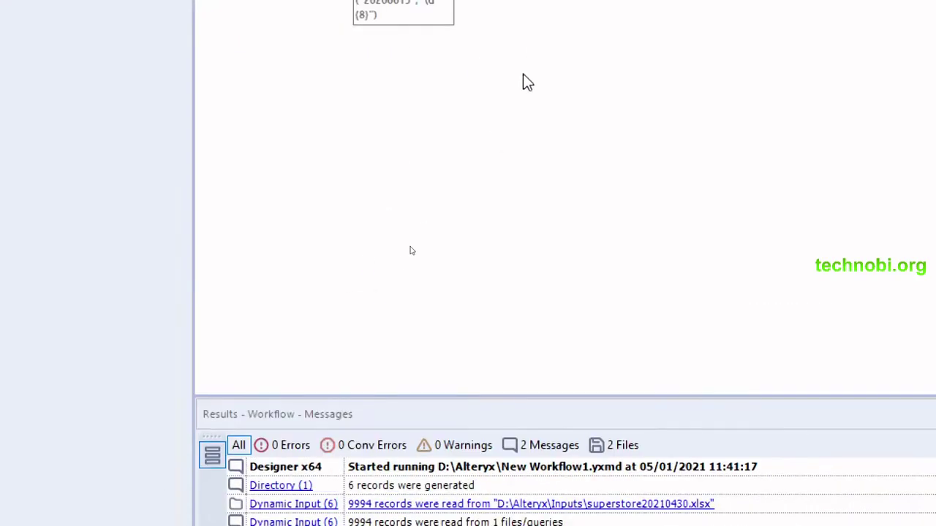
click(285, 55)
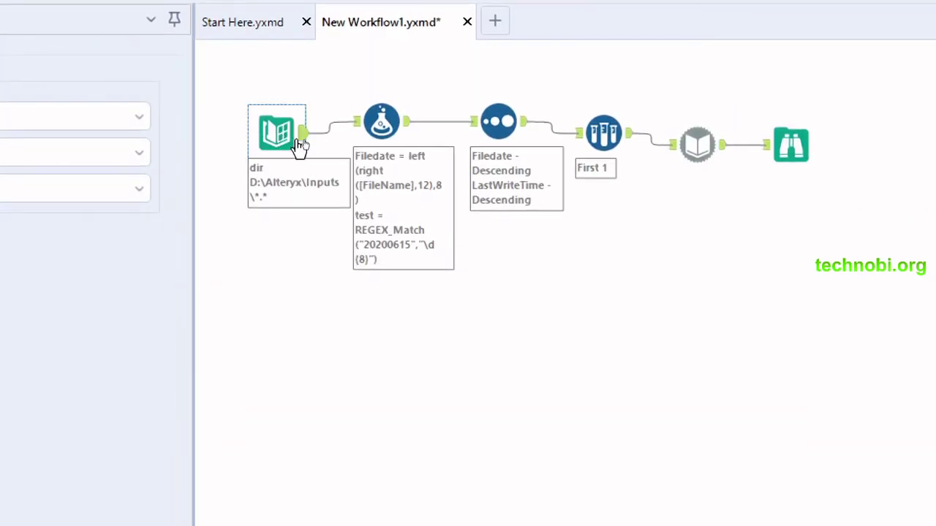
click(380, 124)
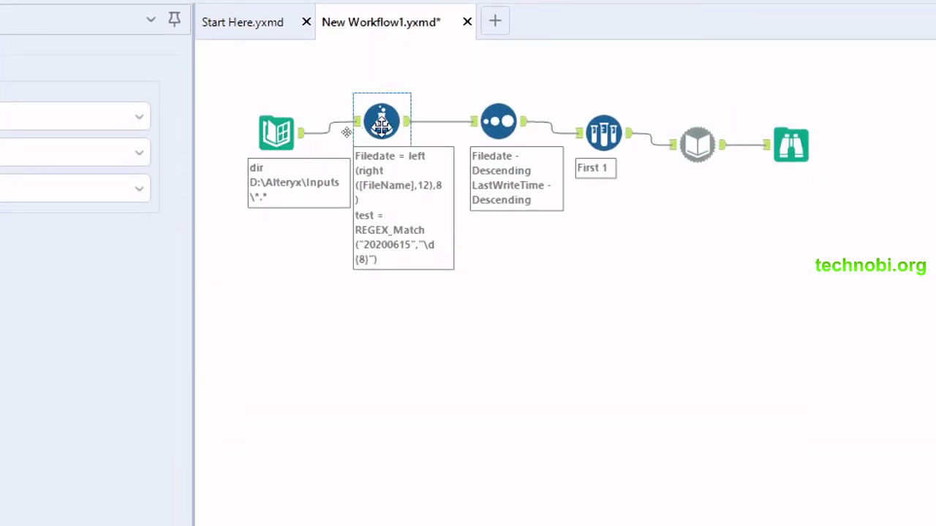
click(504, 128)
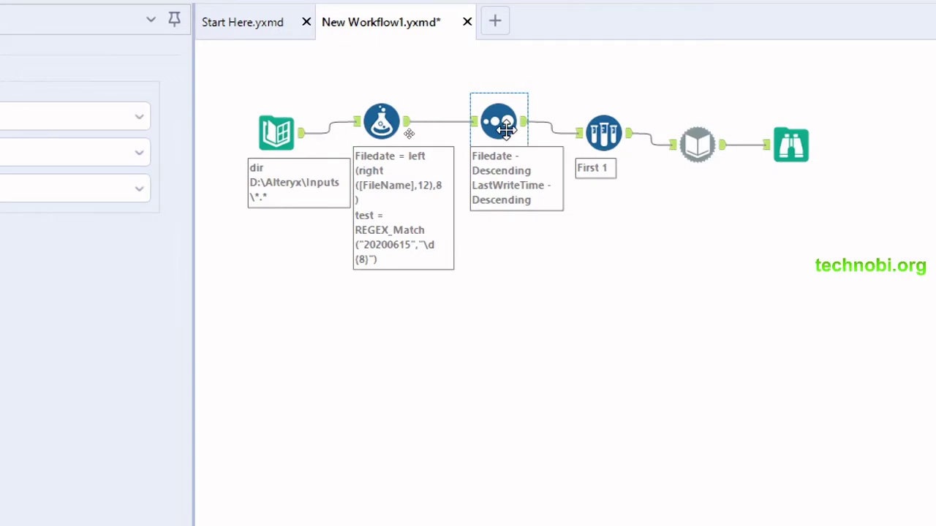
click(611, 130)
click(694, 143)
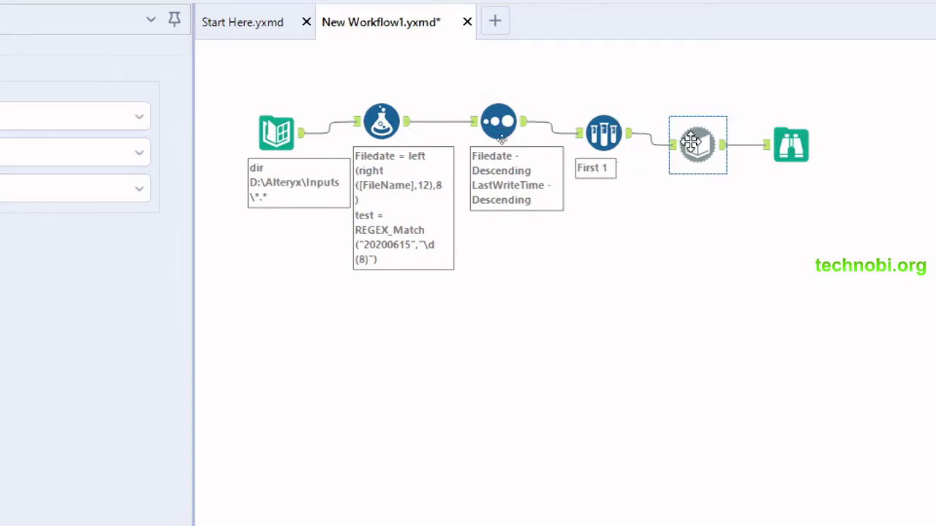
click(722, 224)
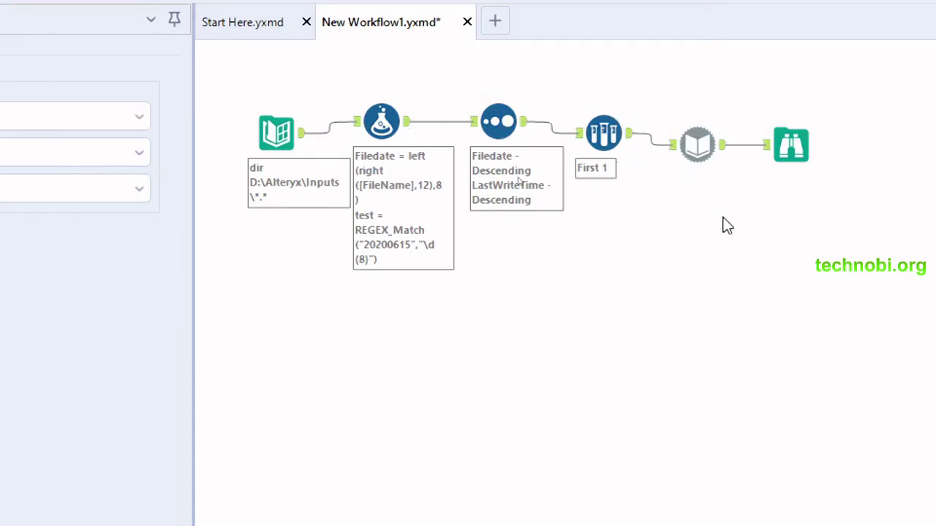
click(790, 150)
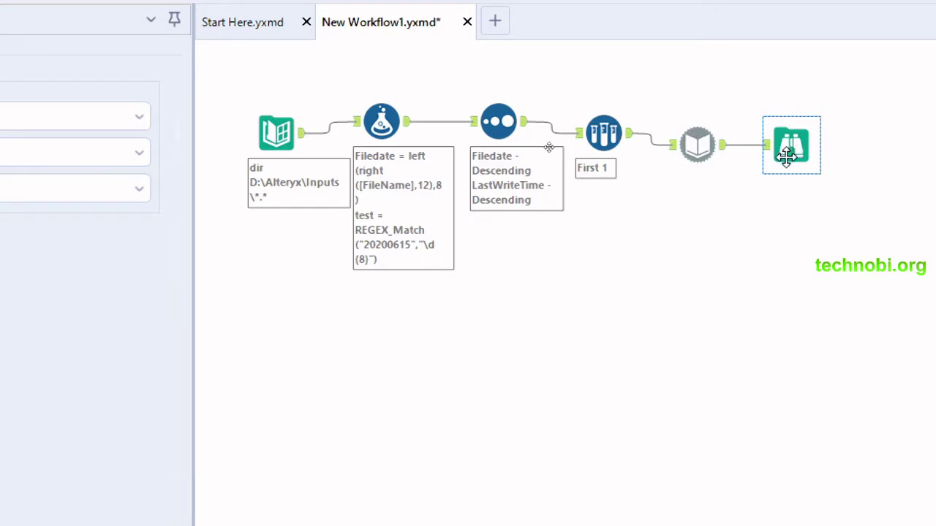
click(765, 268)
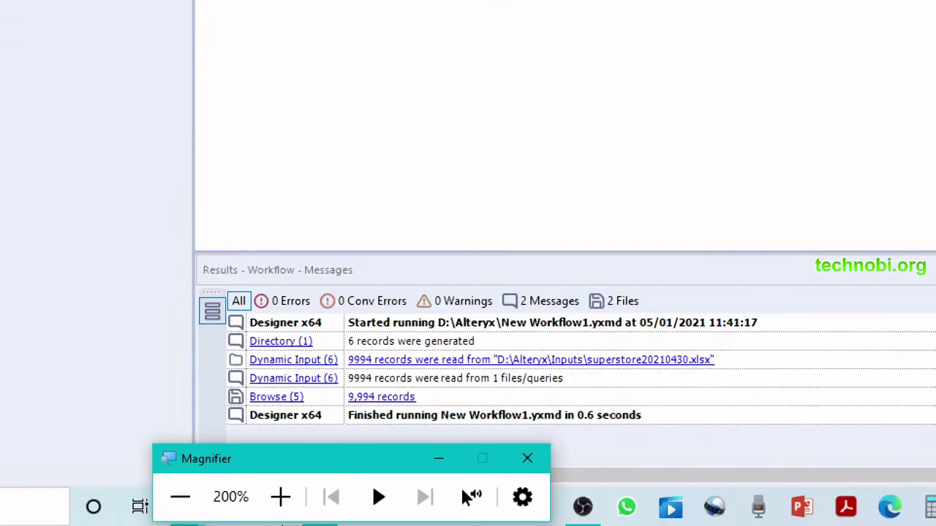
click(182, 497)
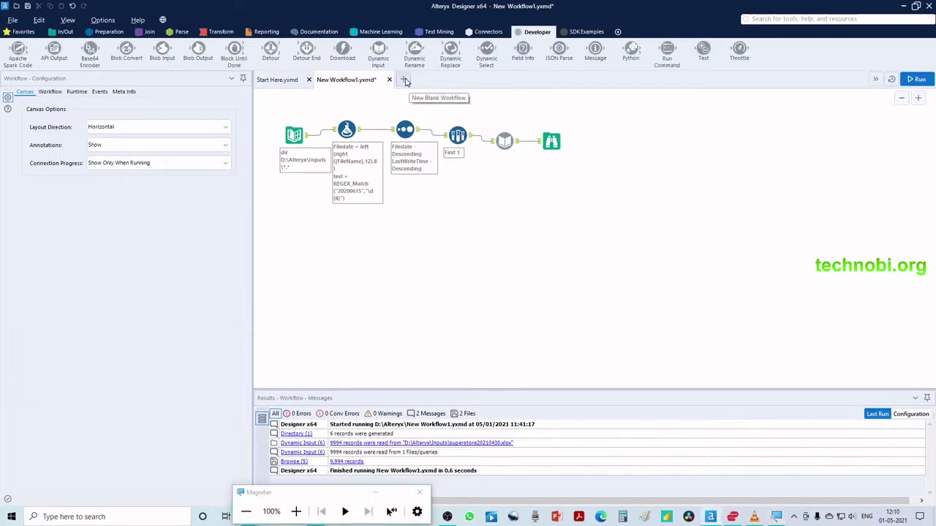
Step: Create a new blank workflow and switch to File Explorer to review the dated files in the Inputs folder
click(404, 81)
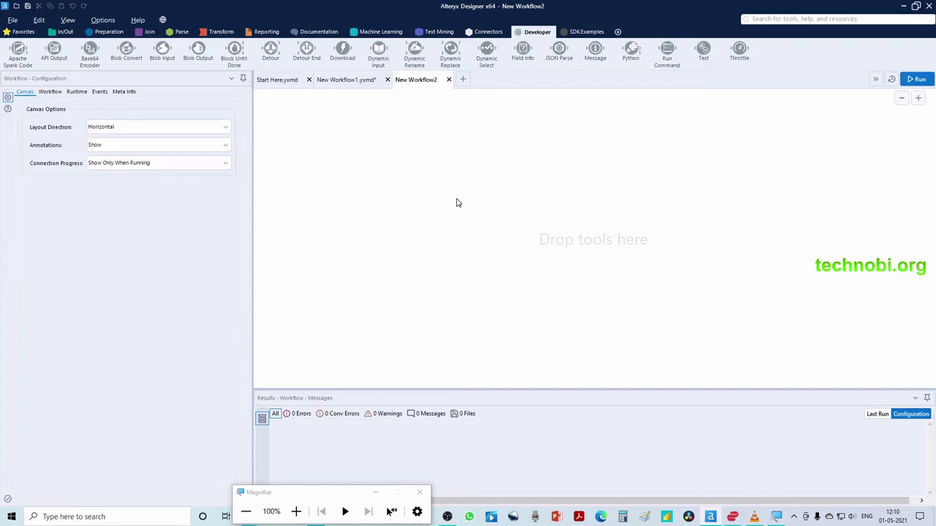
key(alt+Tab)
key(alt+Tab)
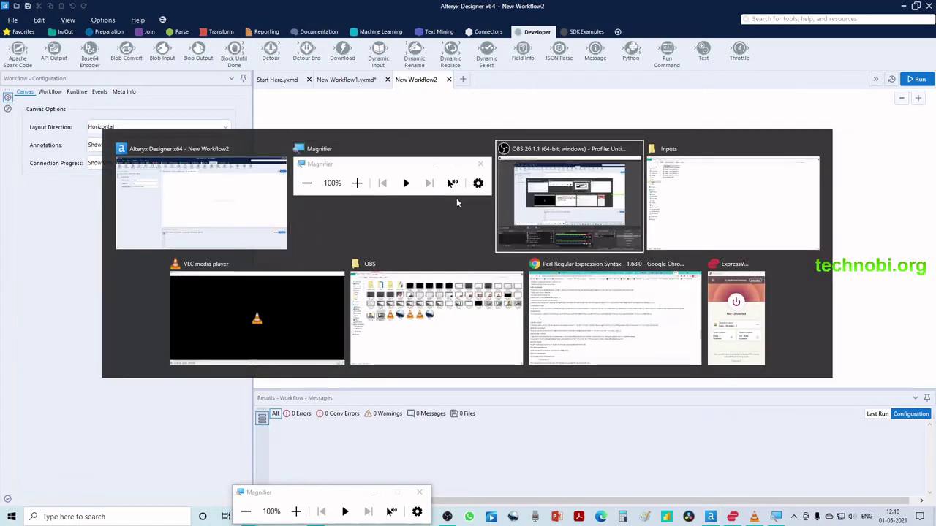
key(alt+Tab)
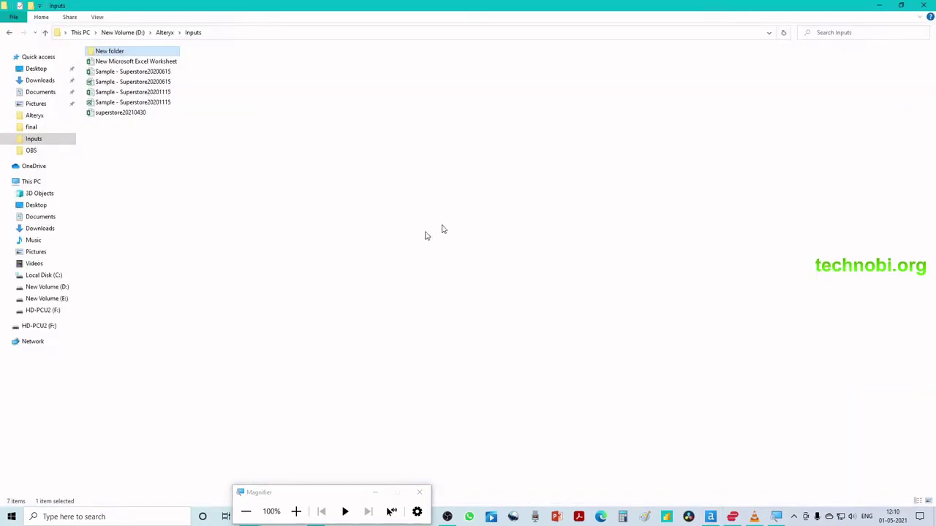
click(296, 512)
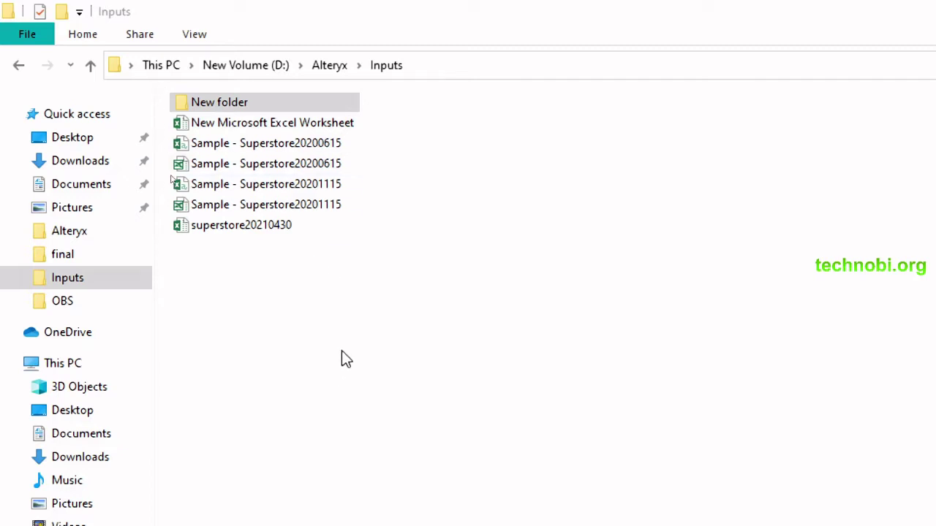
Step: Return to Alteryx Designer and place a Directory tool on the blank canvas with a Formula tool connected after it
key(super+Tab)
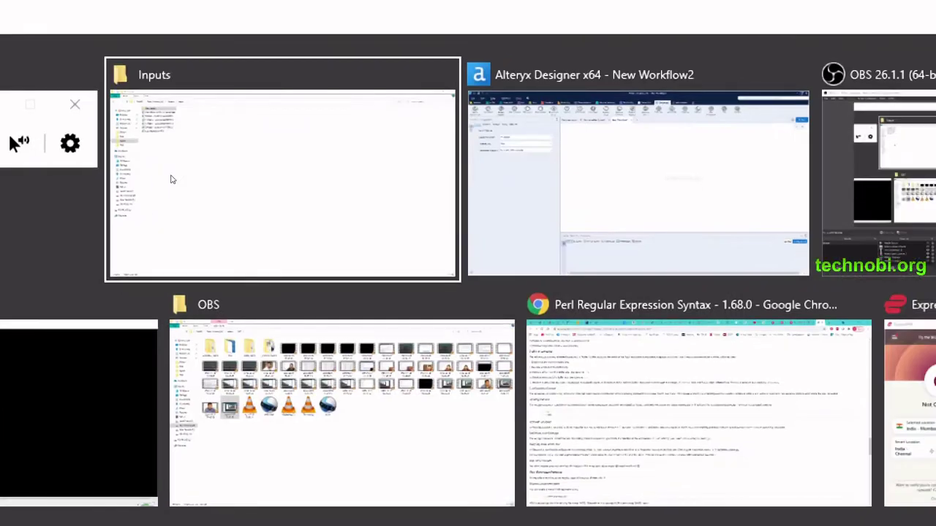
key(Right)
key(Return)
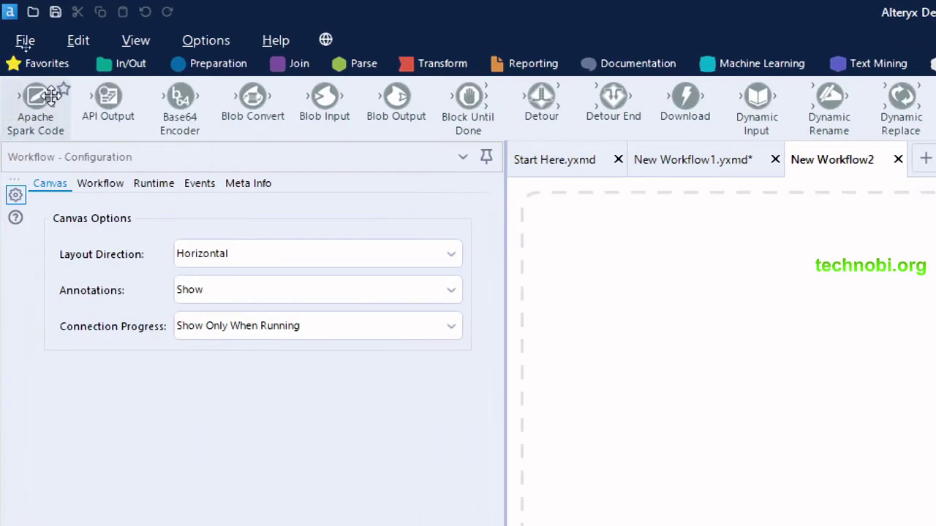
click(126, 65)
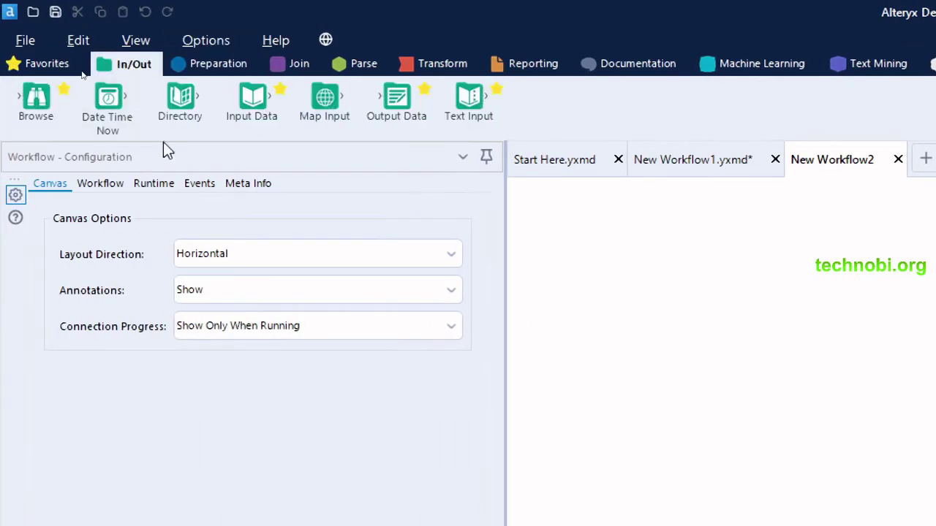
drag(182, 98, 577, 281)
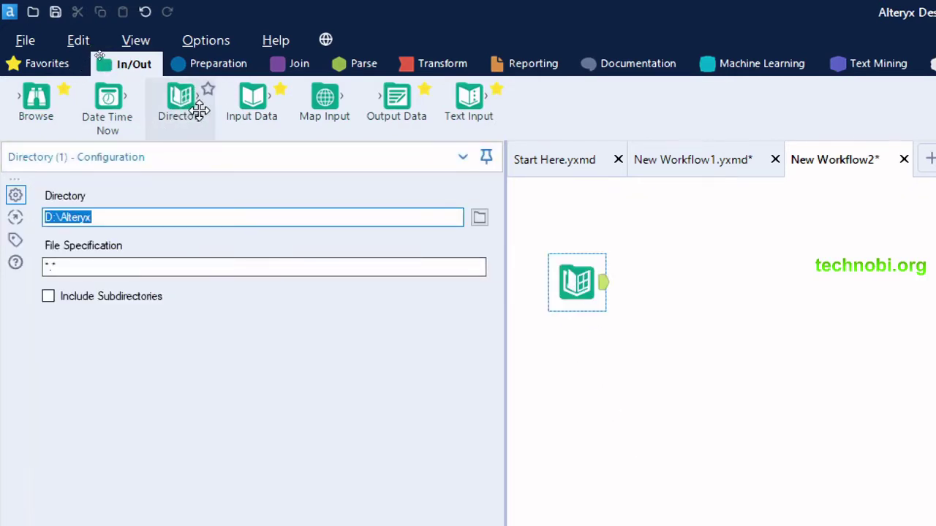
click(208, 65)
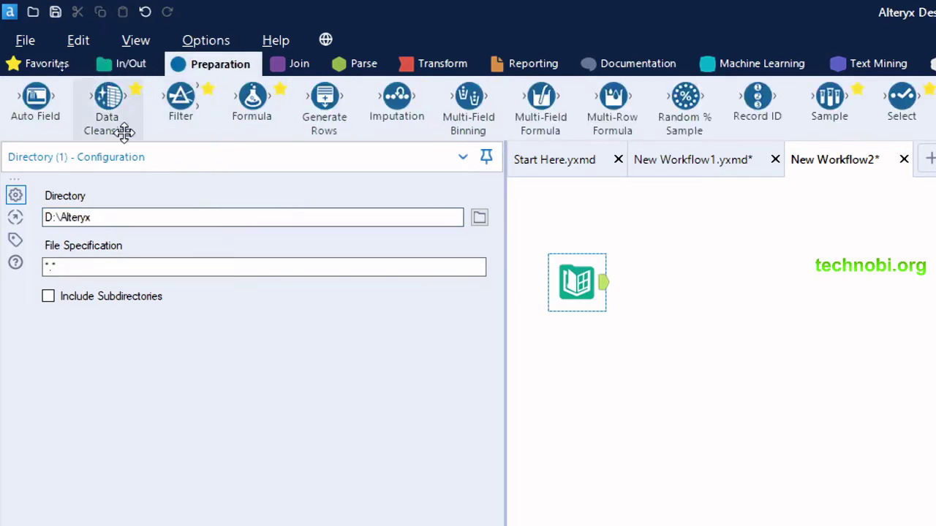
drag(251, 99, 668, 291)
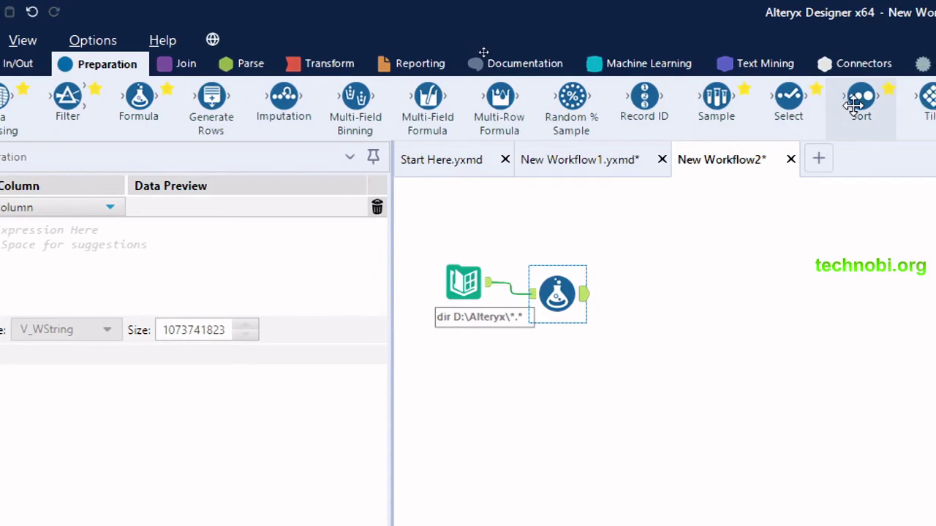
Step: Add a Sort tool after the Formula tool and connect a Dynamic Input tool to the Sort output
drag(859, 101, 636, 293)
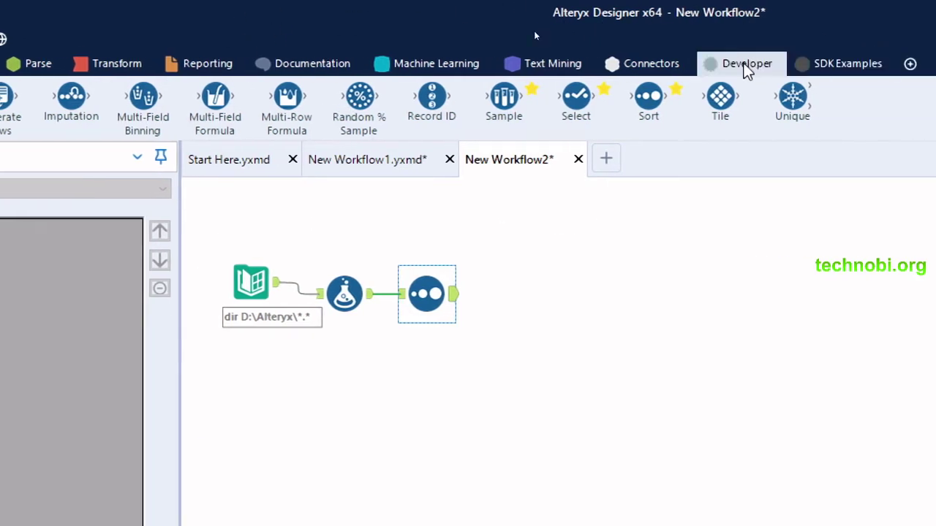
click(753, 64)
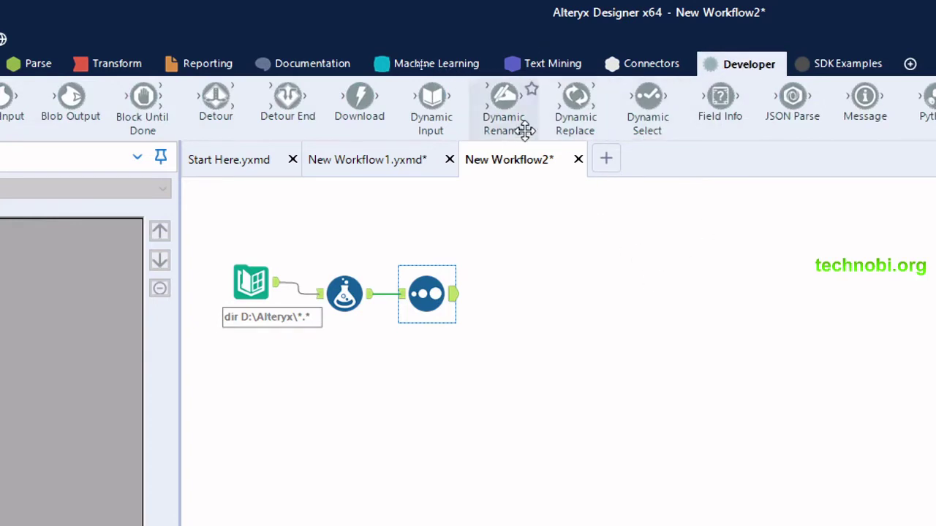
drag(431, 126, 547, 294)
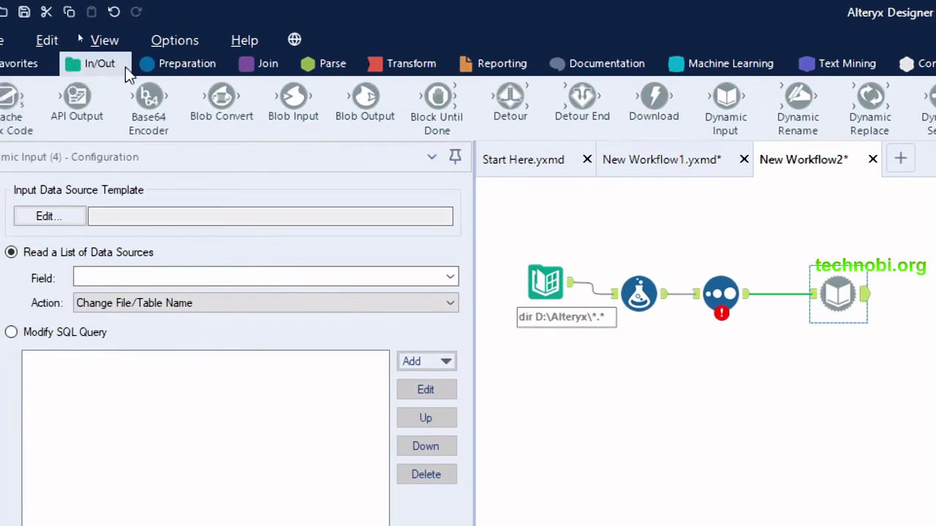
click(107, 63)
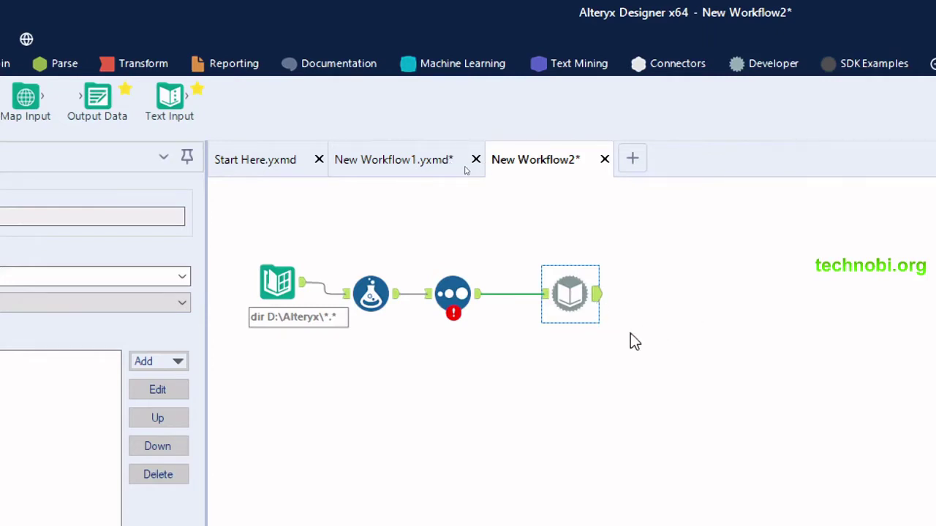
Step: Set the Directory tool's folder to D:\Alteryx\Inputs
click(269, 279)
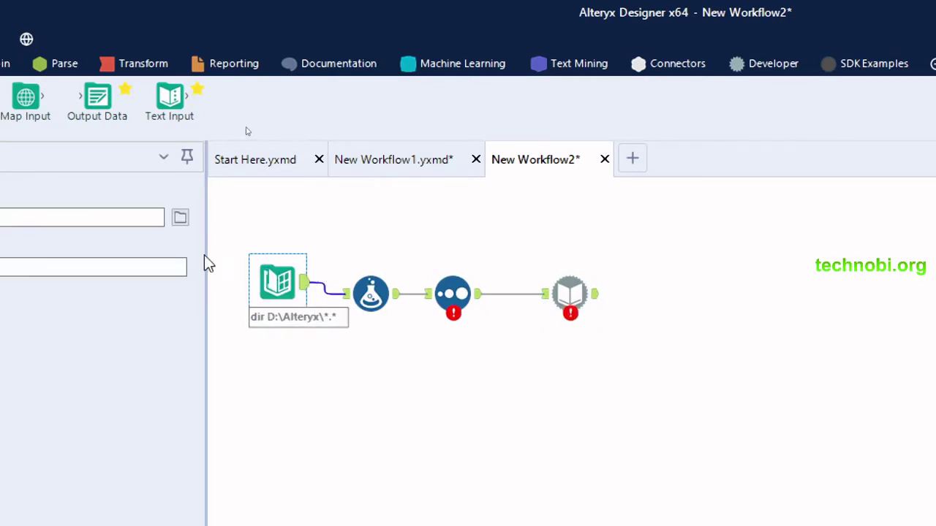
click(479, 217)
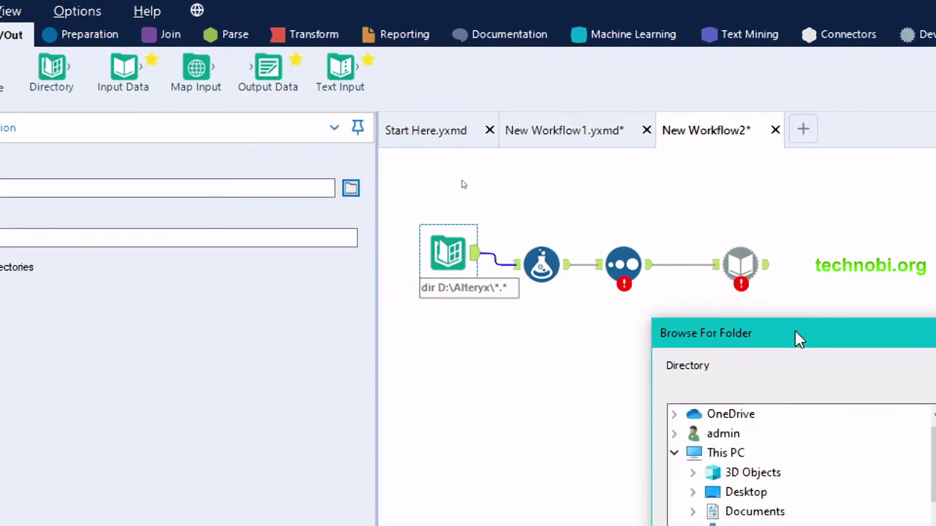
drag(795, 330, 417, 112)
scroll(418, 298, down, 3)
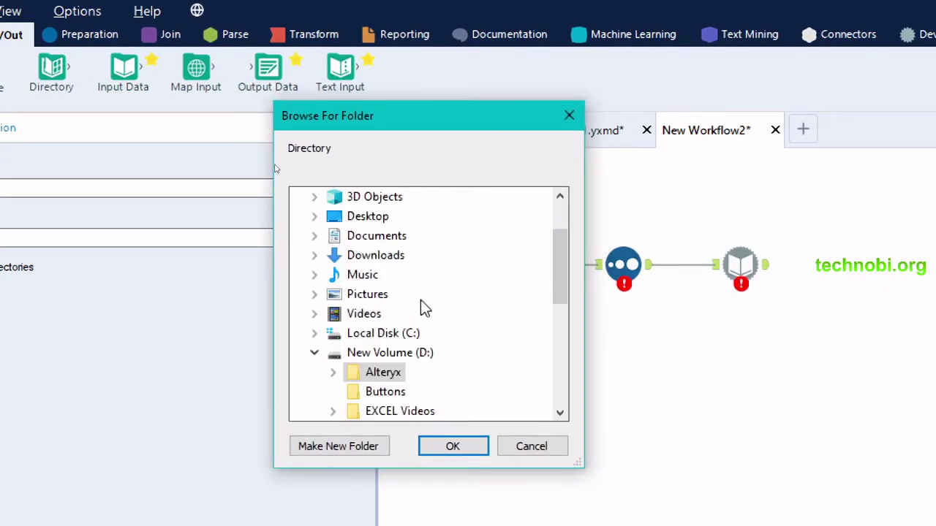
scroll(423, 309, down, 1)
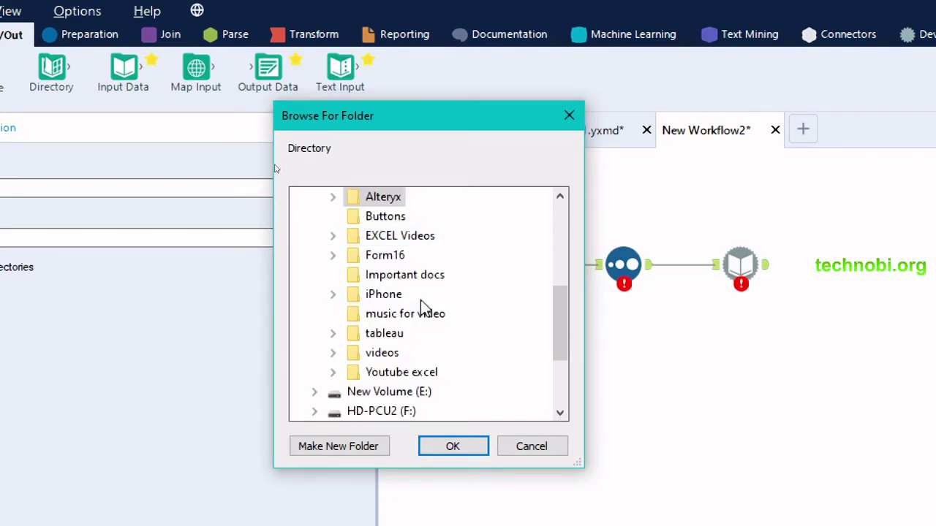
scroll(420, 300, down, 3)
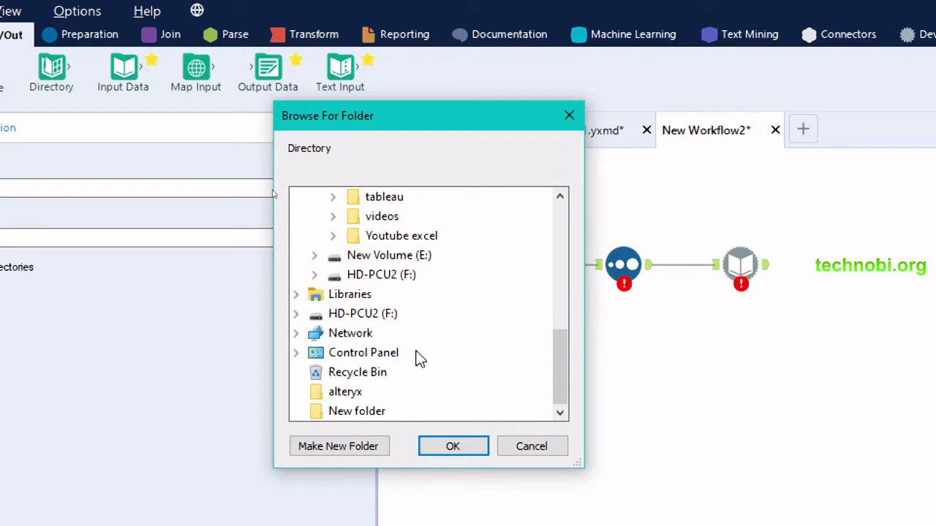
scroll(422, 348, up, 5)
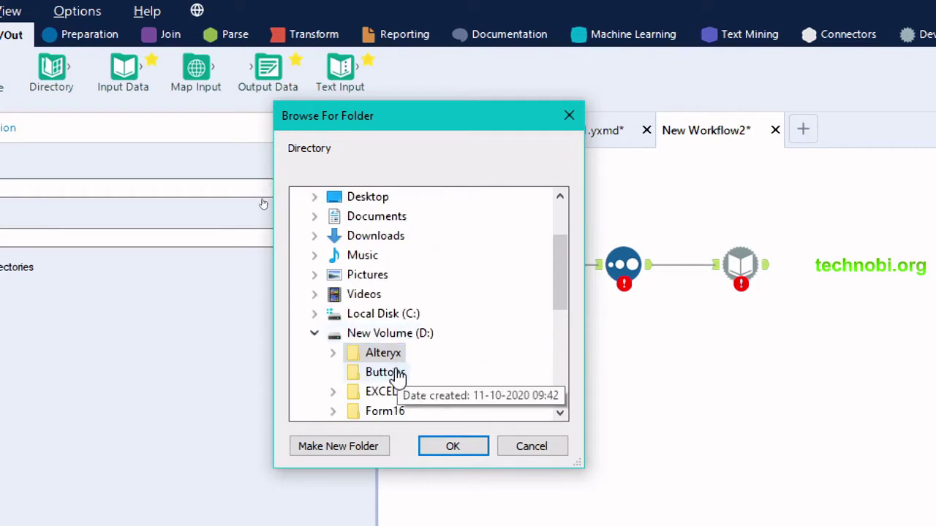
click(387, 354)
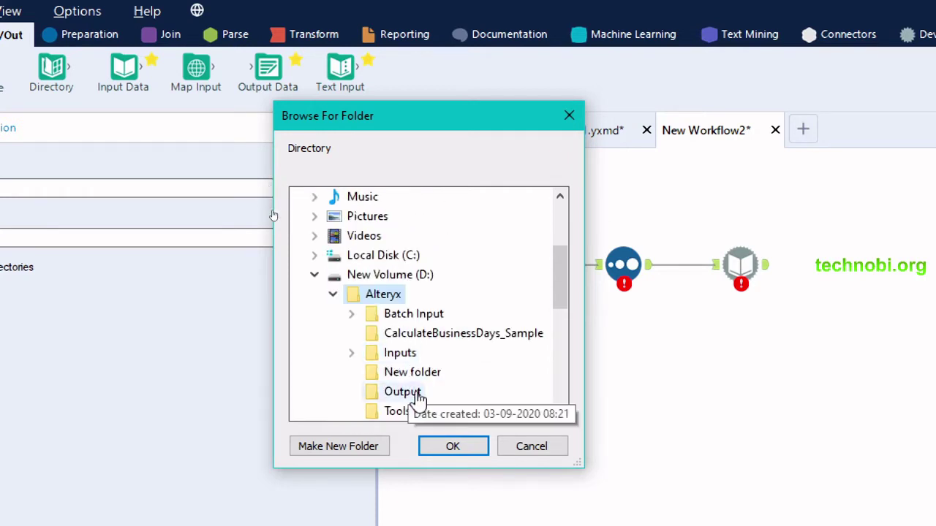
click(405, 354)
scroll(467, 340, down, 3)
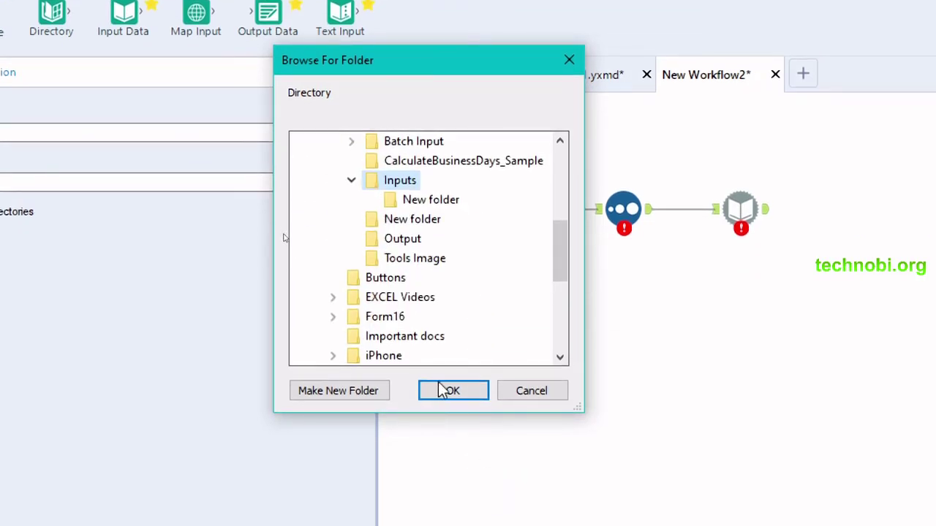
click(442, 393)
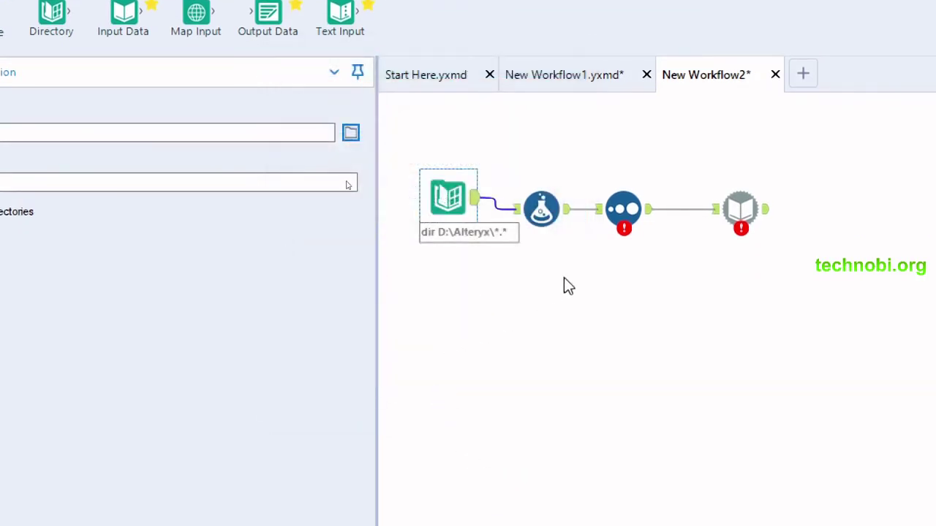
Step: Add a new output column named Filedate in the Formula tool and place the cursor in its expression editor
click(541, 210)
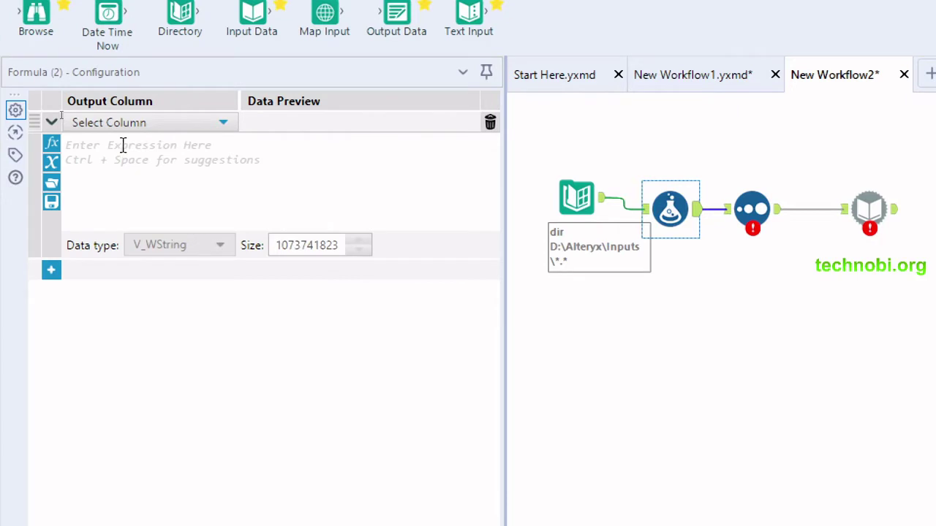
click(222, 124)
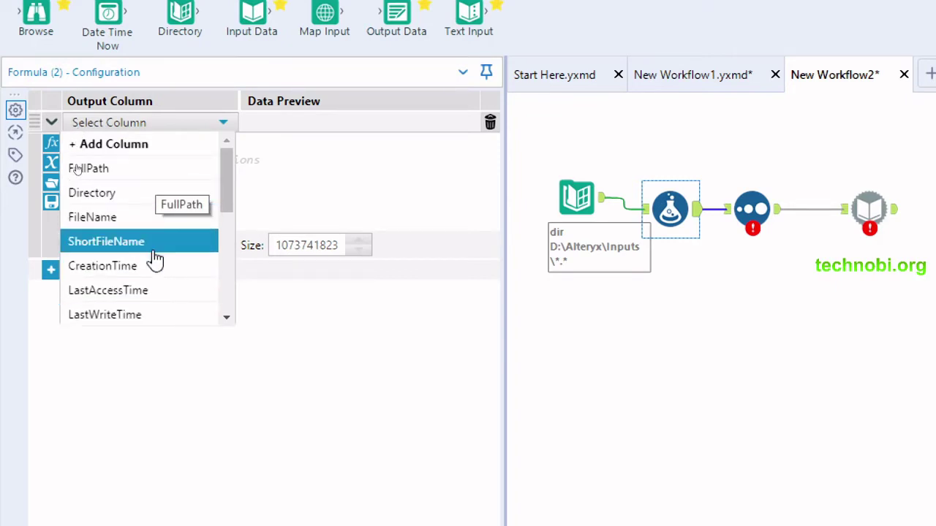
click(124, 145)
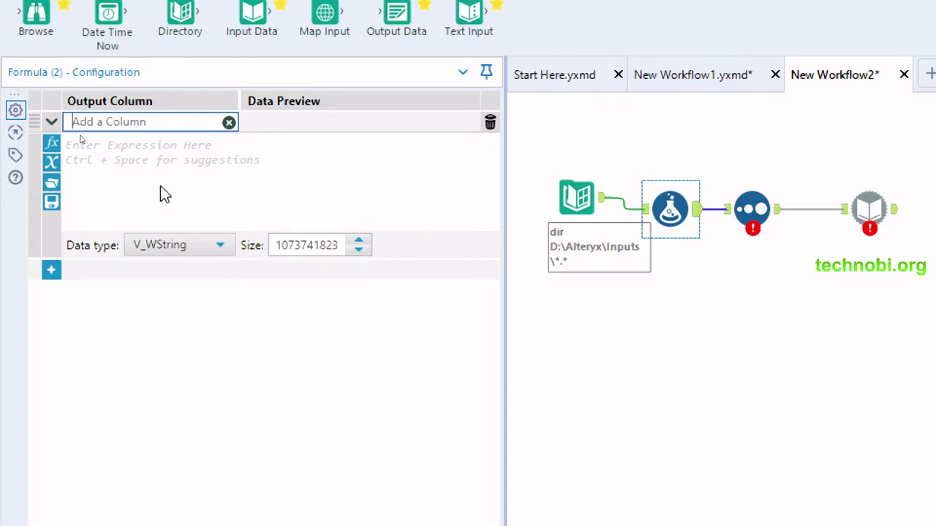
text(File)
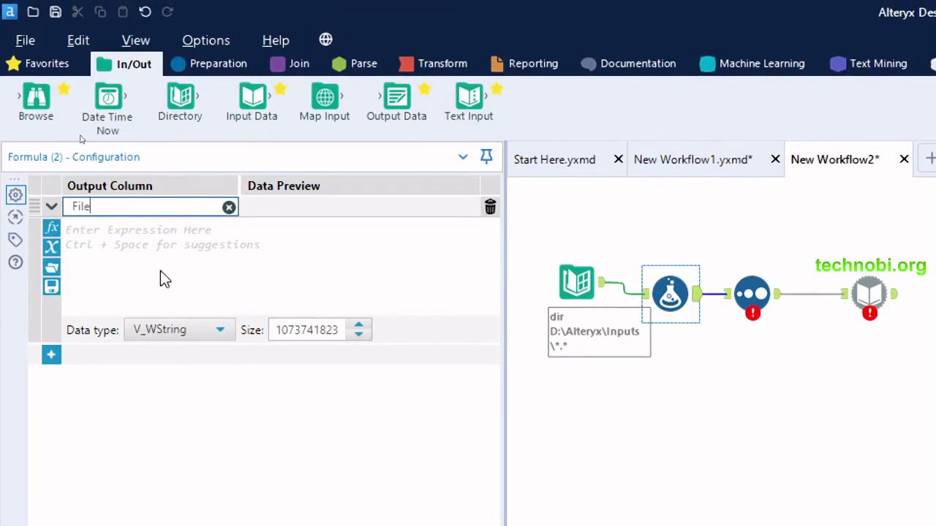
text(date)
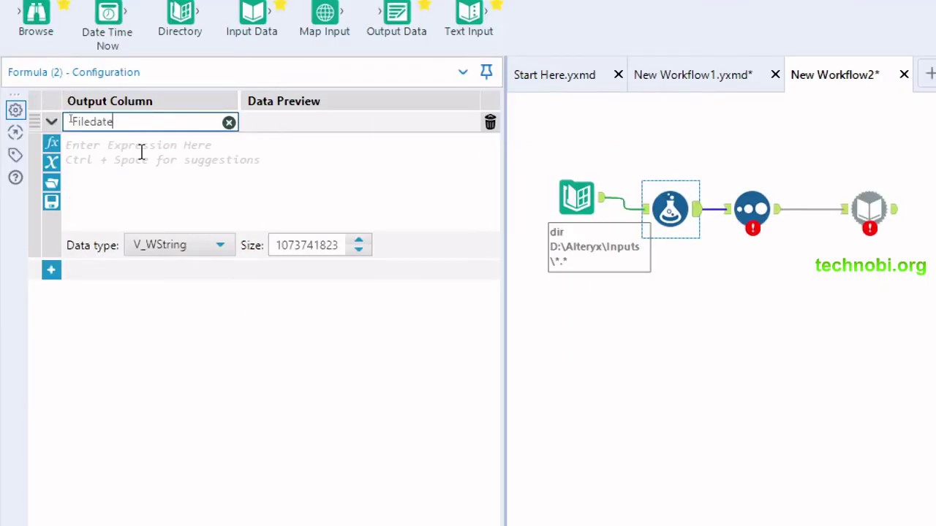
click(143, 247)
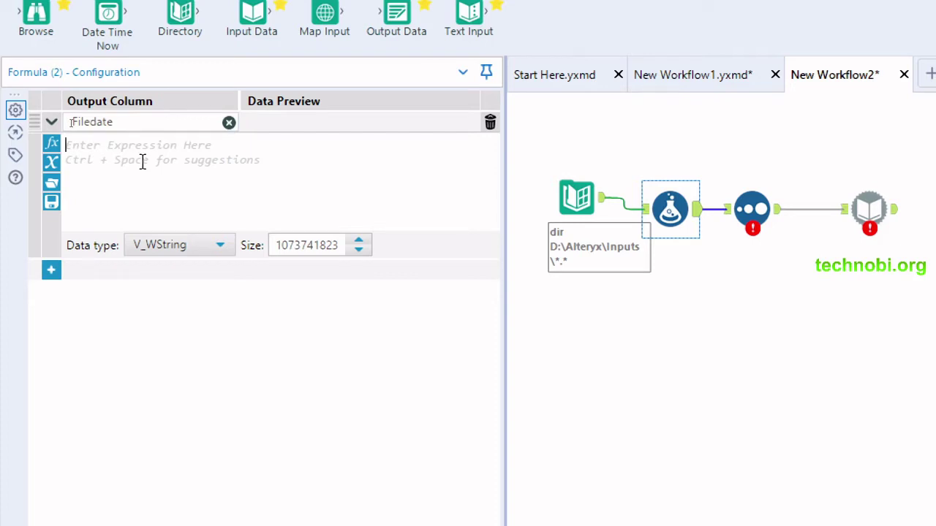
Step: Switch to File Explorer to check the date format in the Inputs folder's file names, and return to Alteryx Designer
key(alt+Tab)
key(alt+Tab)
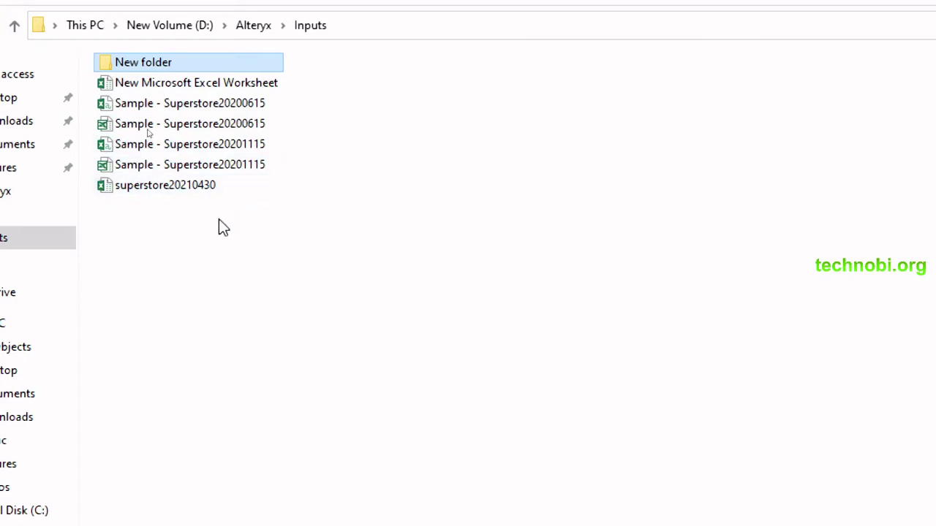
key(alt+Tab)
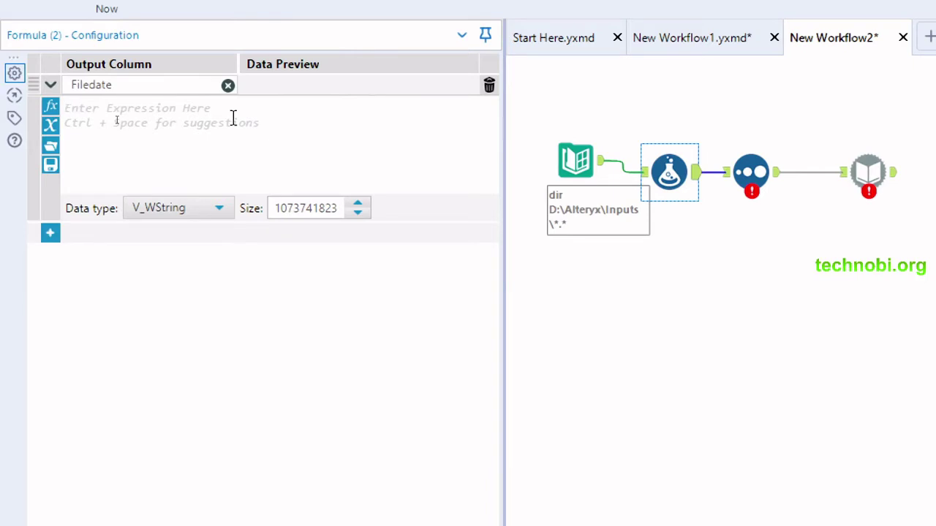
Step: Enter Right([FileName],8) as the expression for the Filedate column
text(ci)
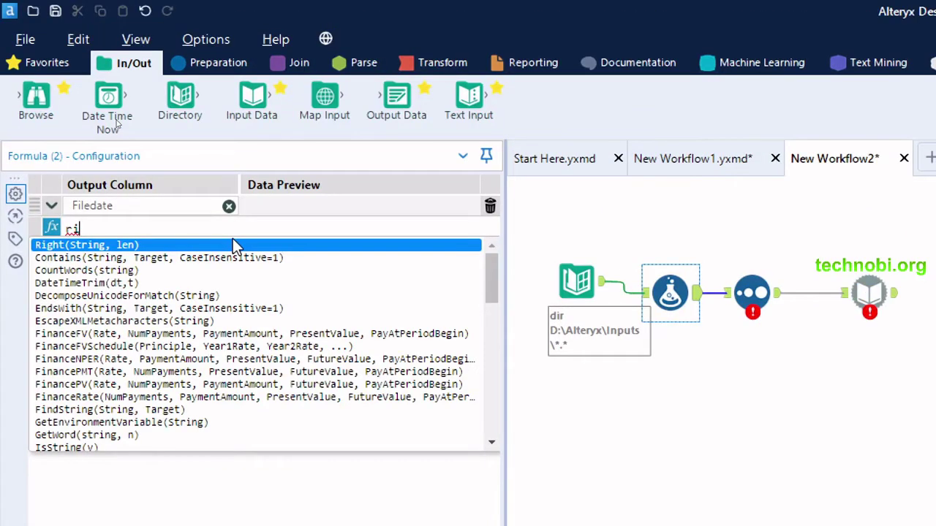
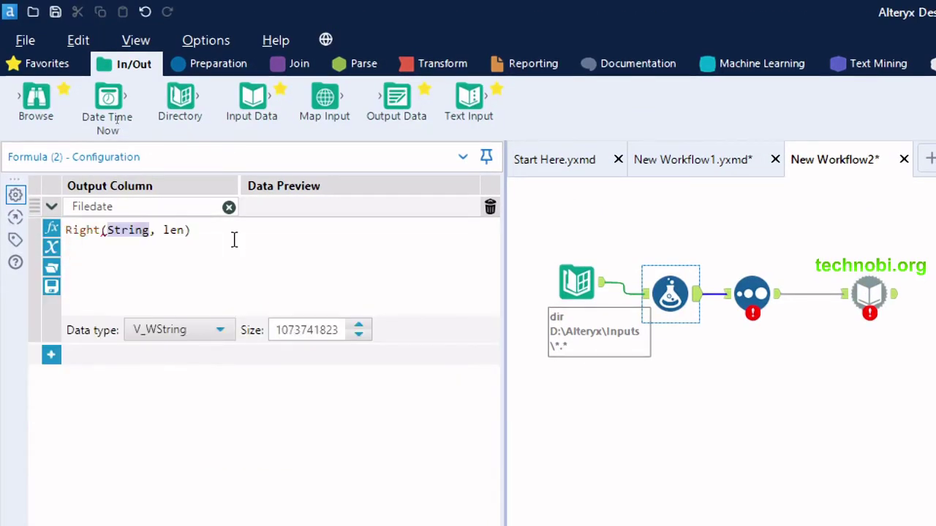
text(file)
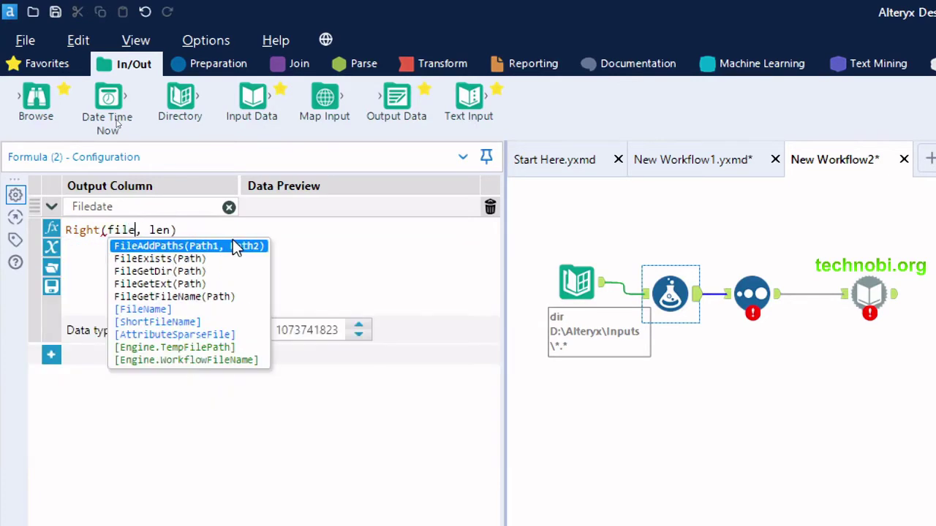
key(Down)
key(Down)
key(Down)
key(Down)
key(Down)
key(Return)
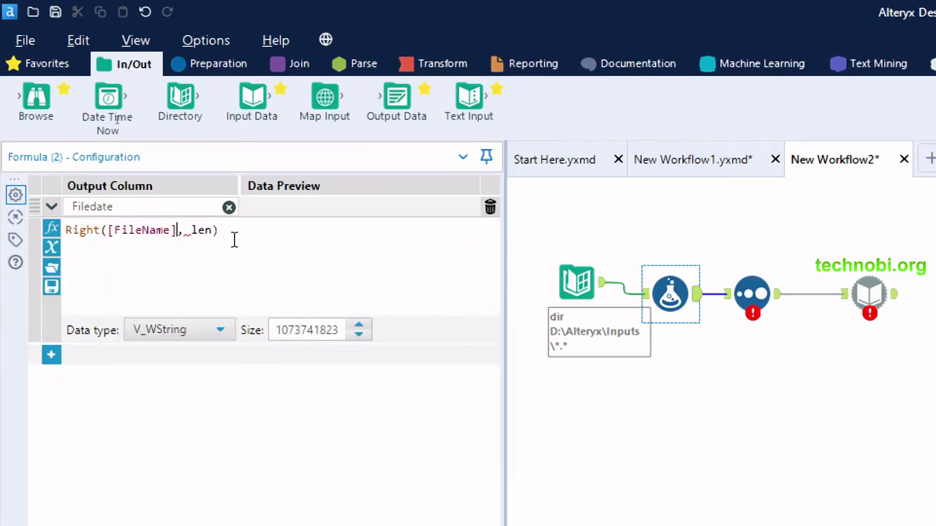
key(Right)
key(Delete)
key(Delete)
key(Delete)
key(Delete)
text(8)
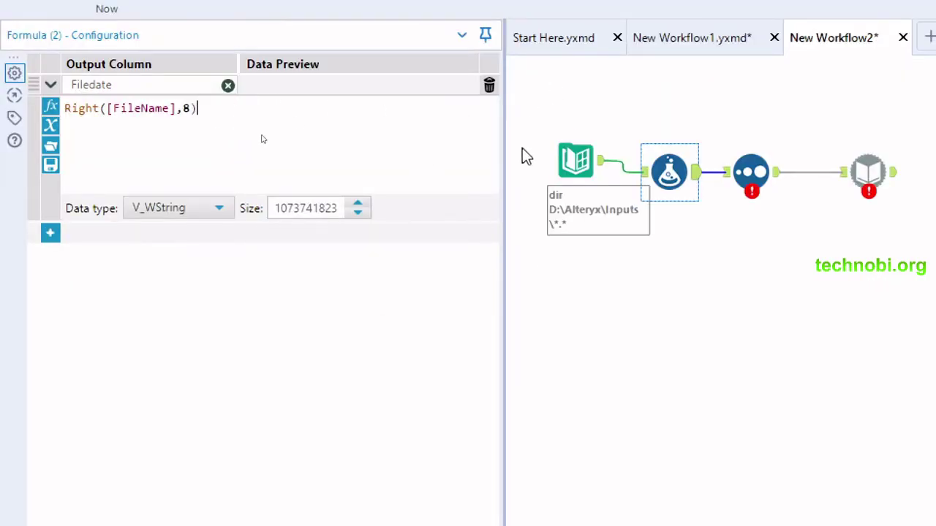
Step: Run the workflow and reopen the Formula tool's configuration to check the Filedate data preview
click(522, 148)
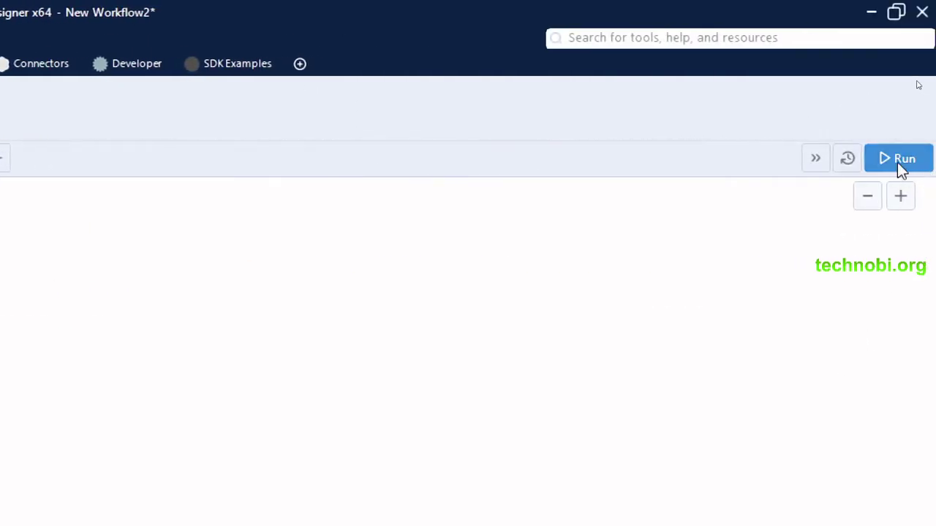
click(901, 163)
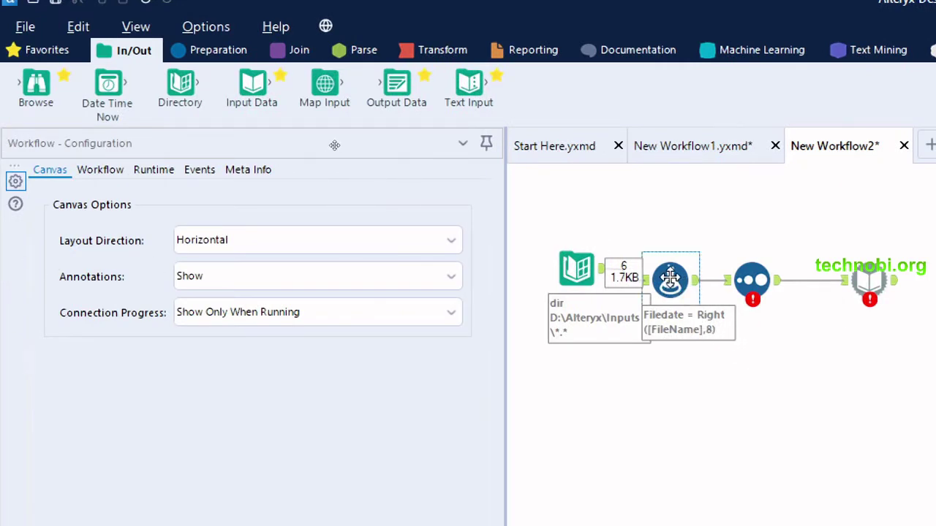
click(670, 278)
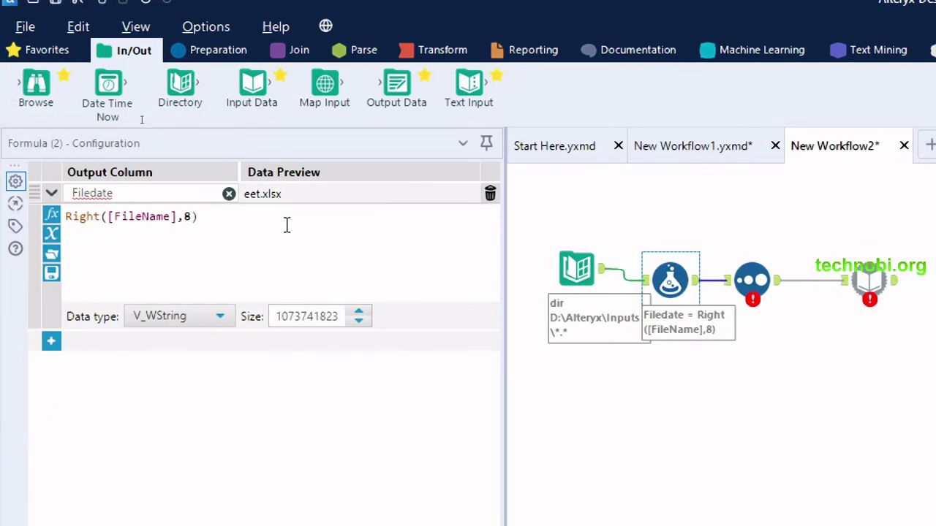
Step: Set the length in the Filedate expression's Right function to 12
click(264, 220)
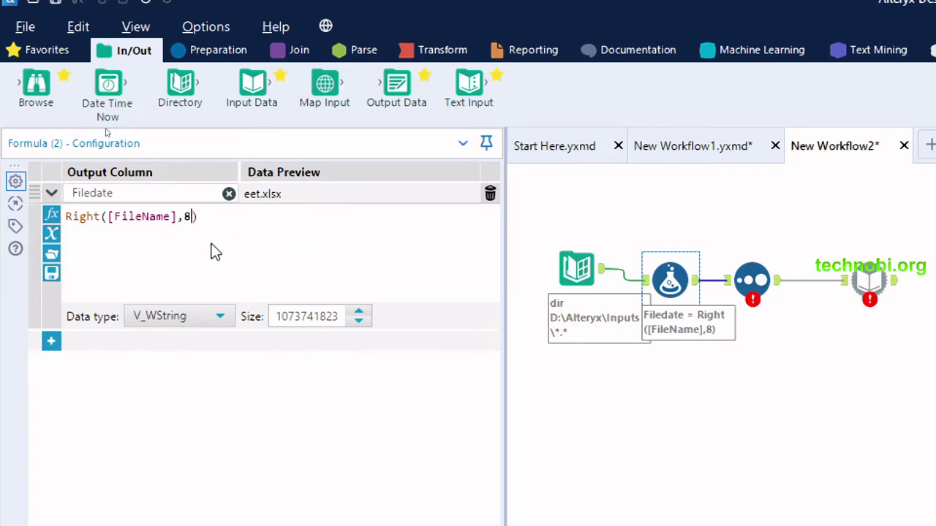
key(BackSpace)
text(12)
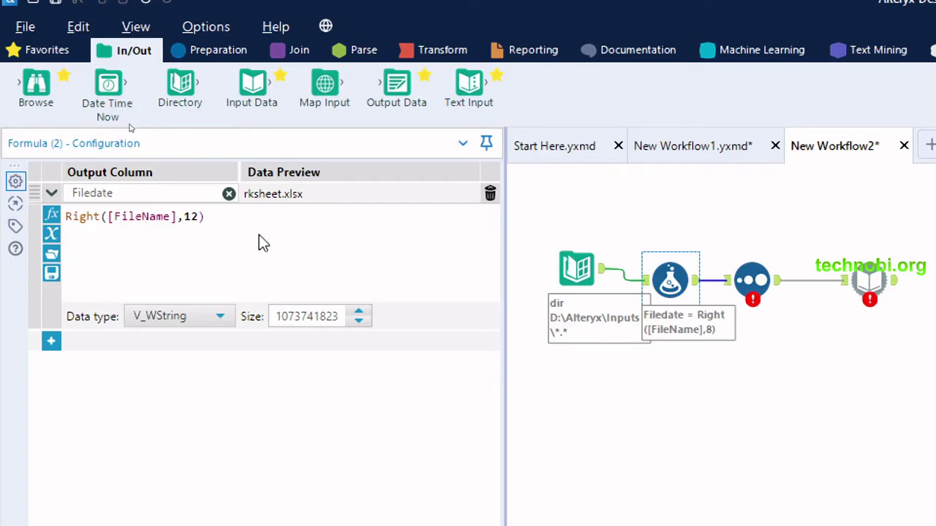
Step: Wrap the Filedate expression in a left function that keeps 8 characters, giving left(Right([FileName],12),8)
text(left)
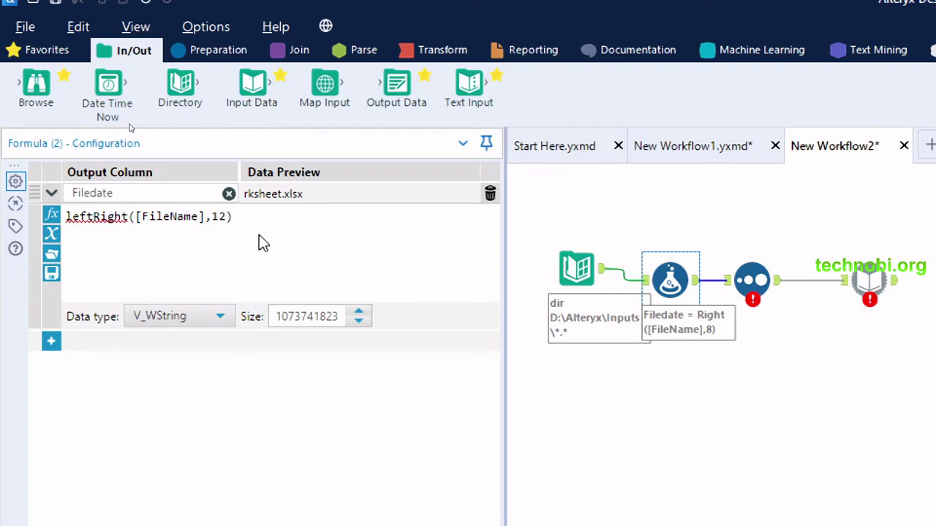
text(()
key(Up)
key(Down)
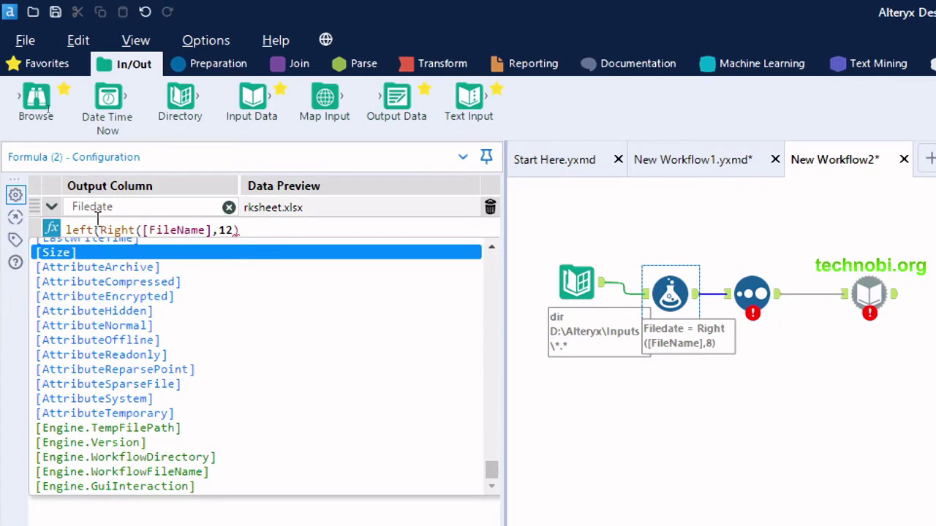
click(265, 231)
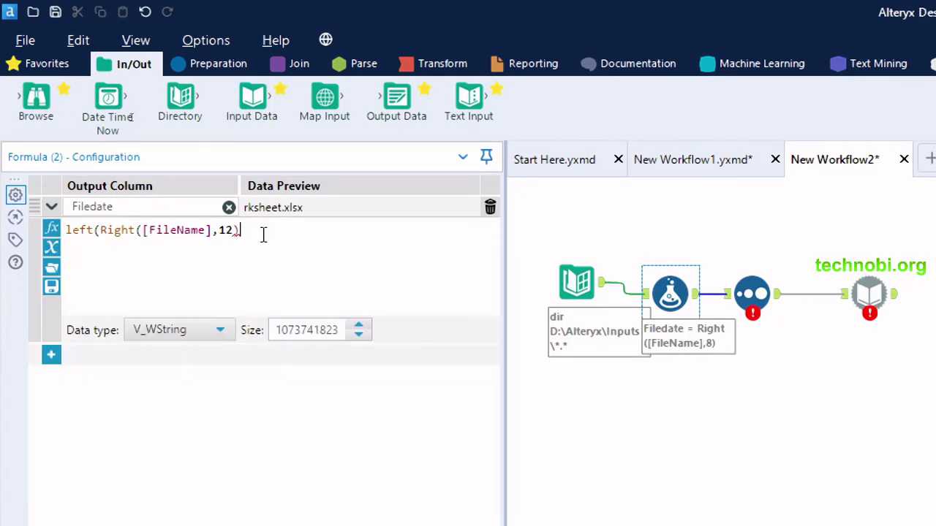
text(,8))
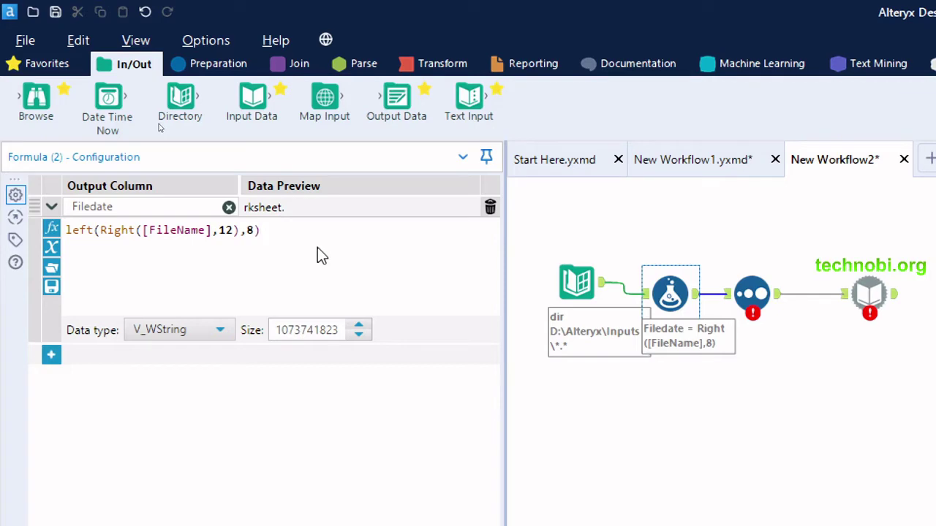
Step: Switch to File Explorer and permanently delete New Microsoft Excel Worksheet from the Inputs folder
key(super+Tab)
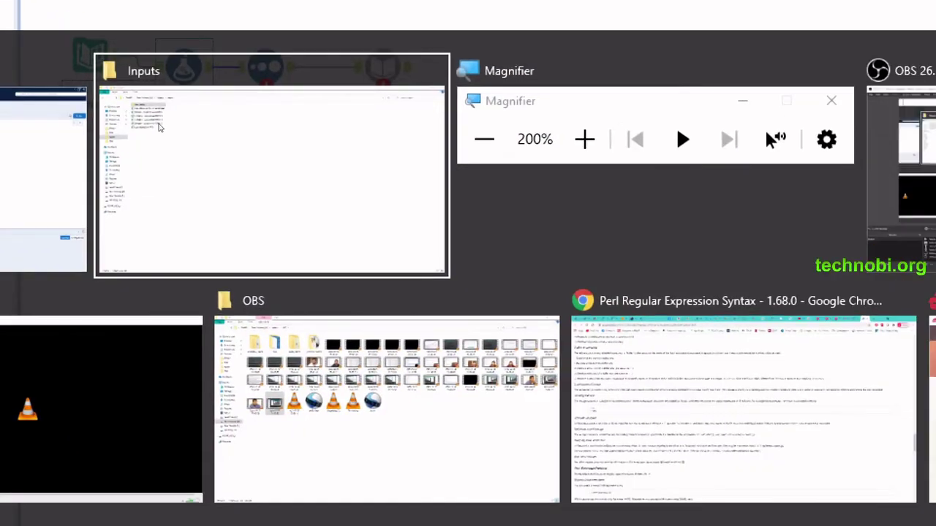
click(159, 128)
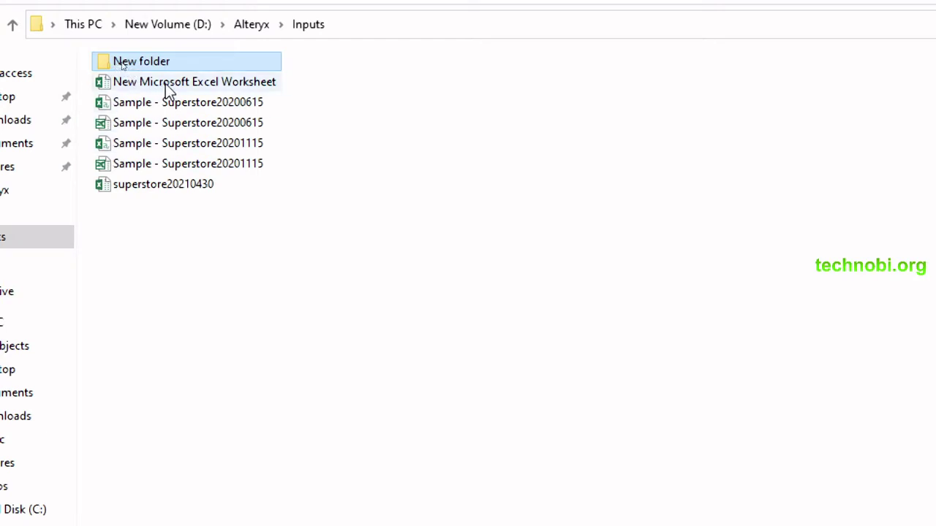
click(266, 85)
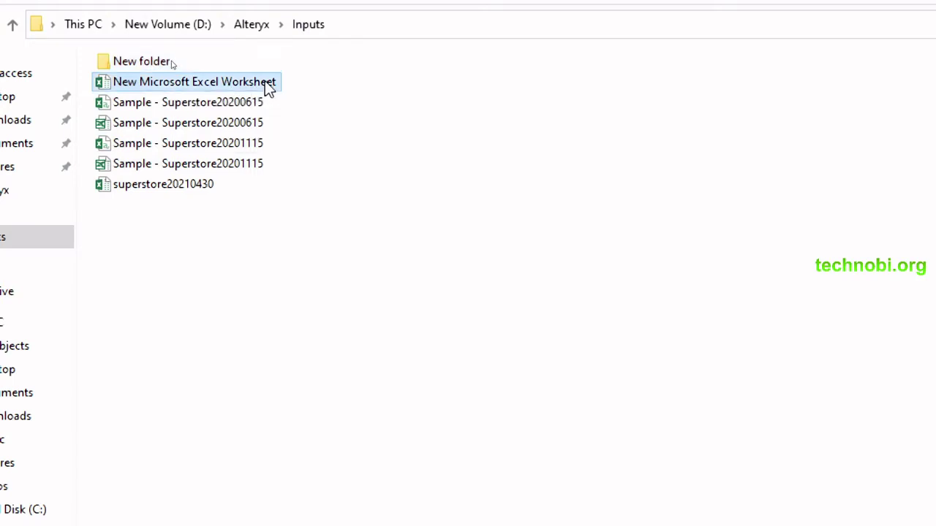
key(shift+Delete)
key(Return)
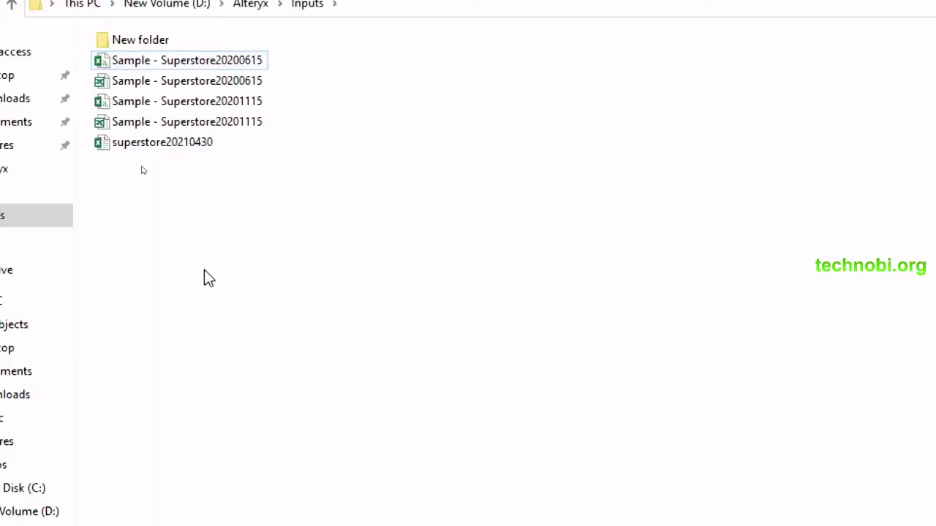
Step: Return to Alteryx Designer, rerun the workflow, and select the Formula tool to check the updated Filedate column
key(alt+Tab)
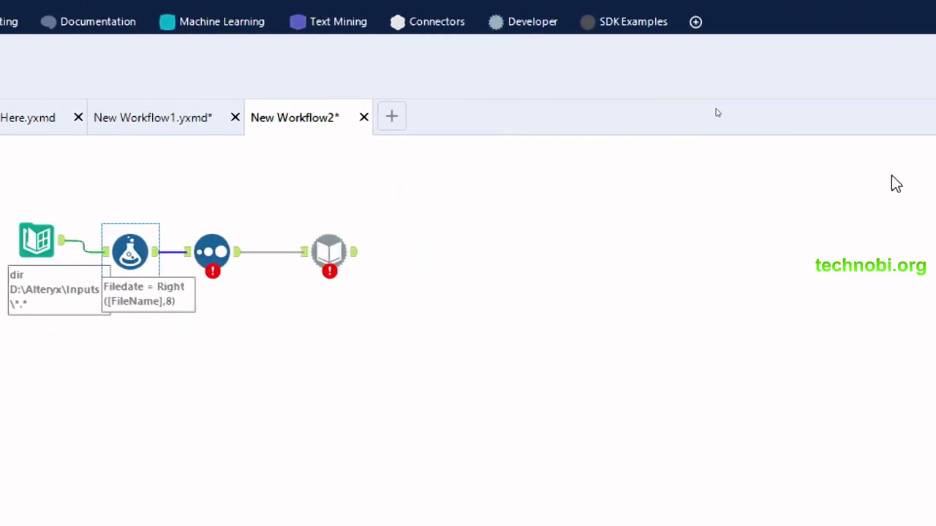
click(893, 111)
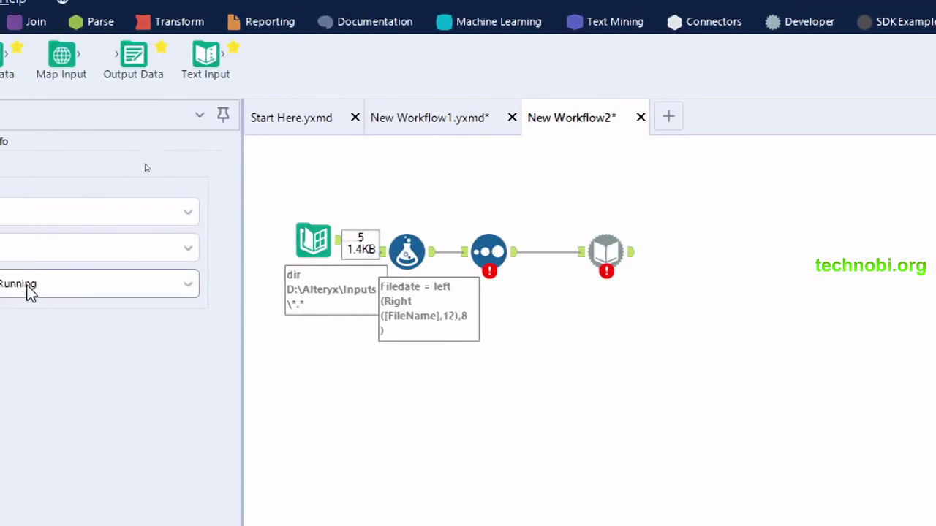
click(544, 252)
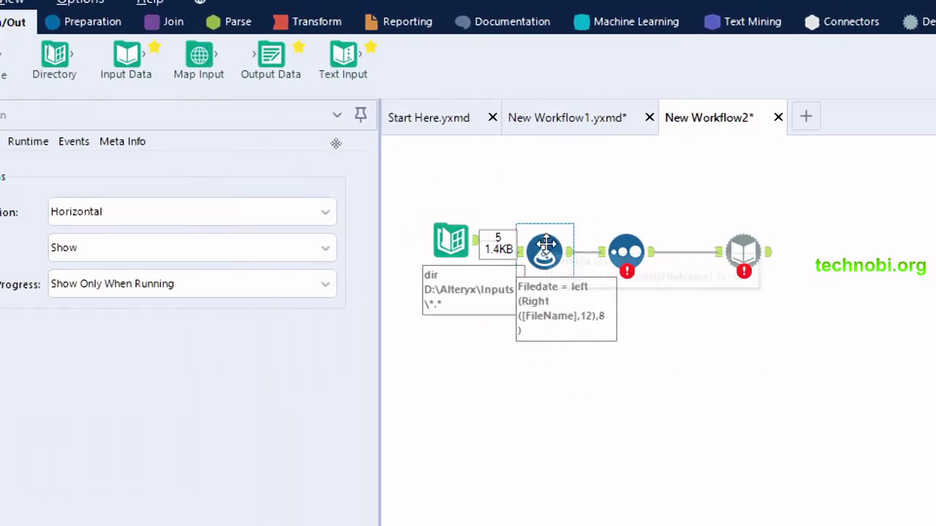
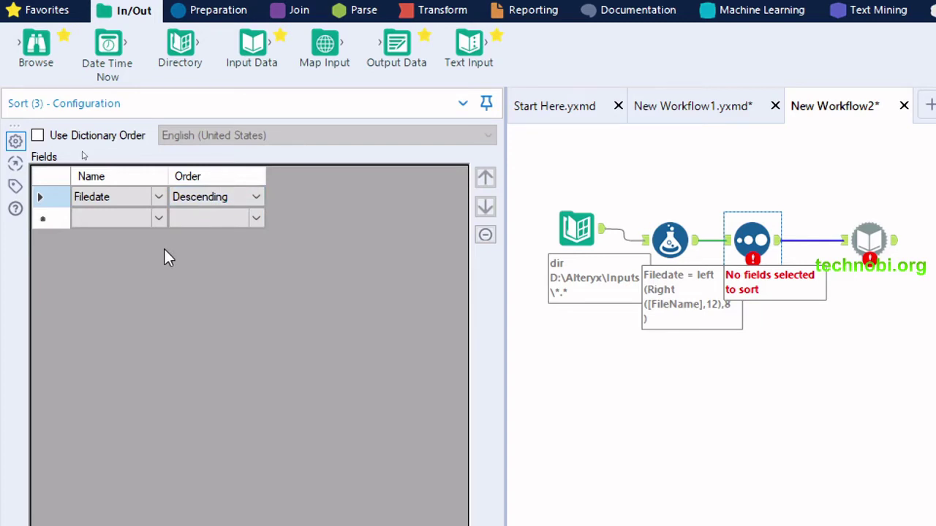
Step: Add LastWriteTime as a second sort field below Filedate in the Sort tool, with ascending order
click(158, 218)
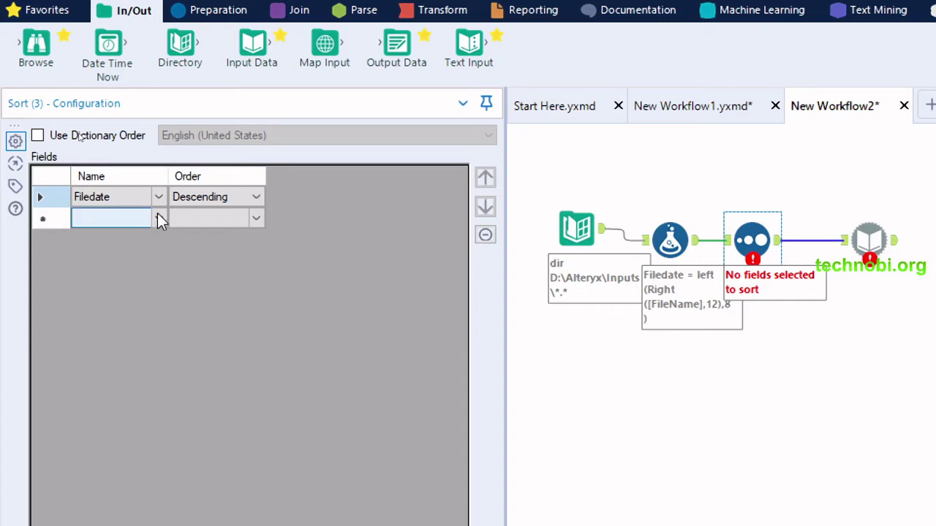
click(158, 217)
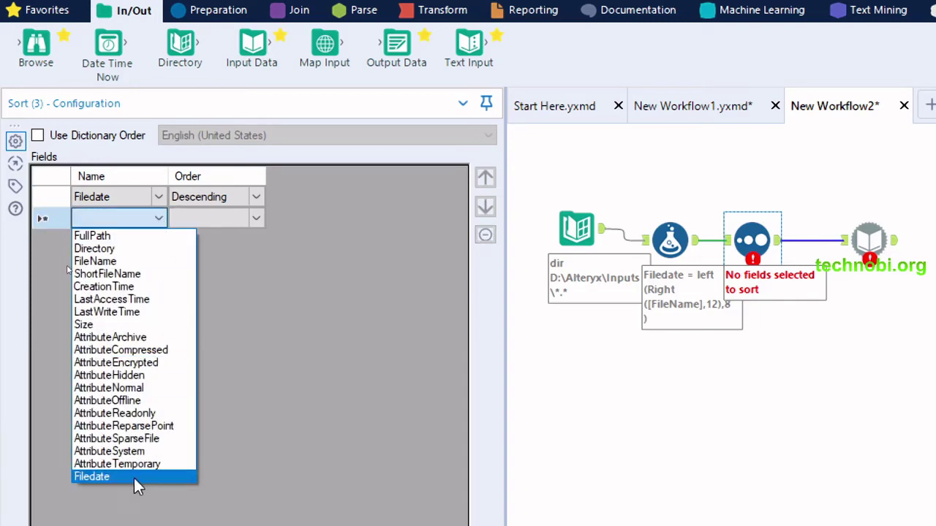
click(137, 310)
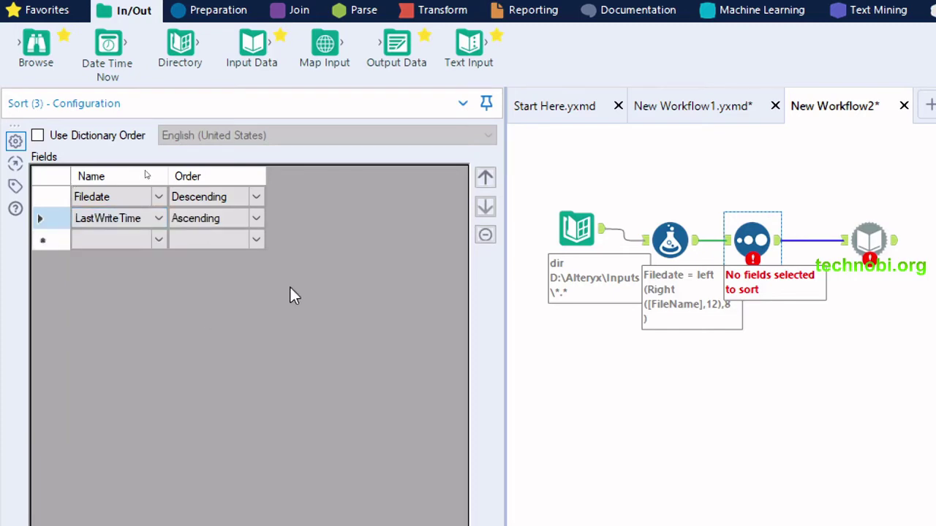
Step: Switch to File Explorer and show the Inputs folder's files in the Details layout
key(alt+Tab)
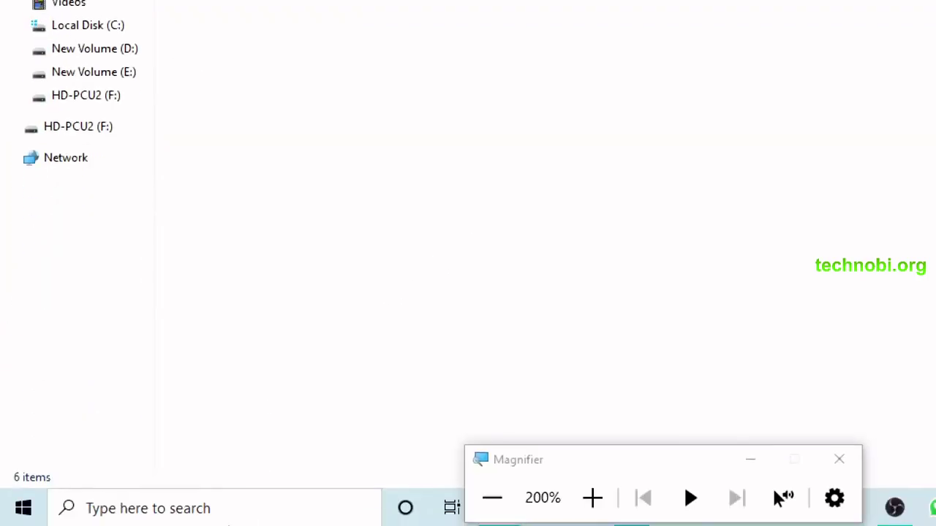
click(495, 500)
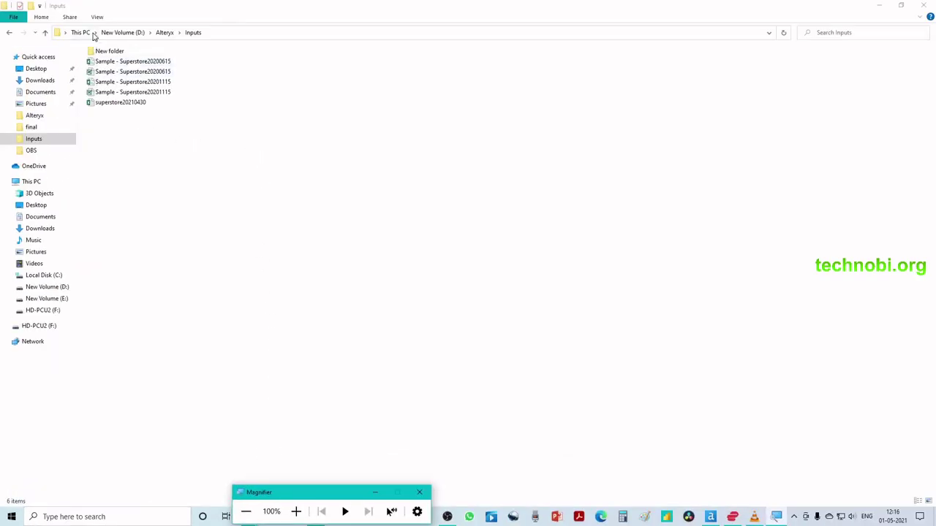
click(97, 16)
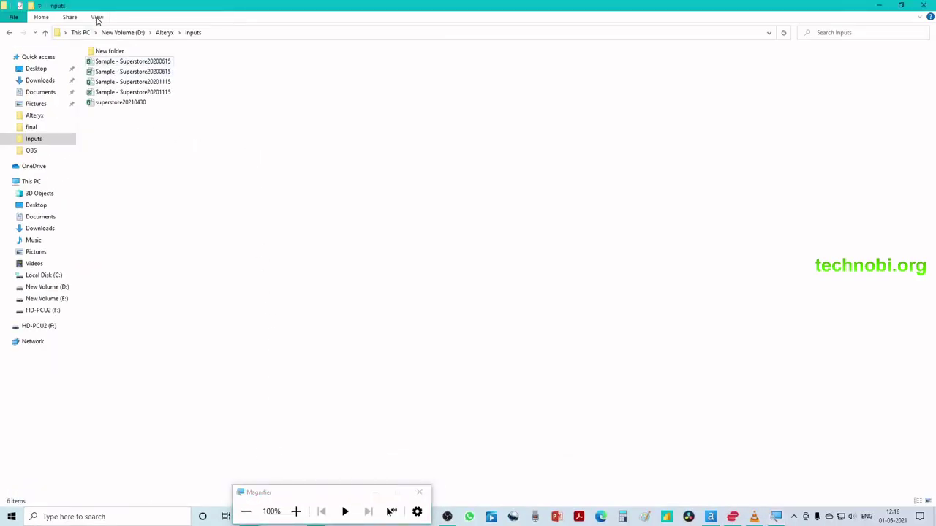
click(97, 17)
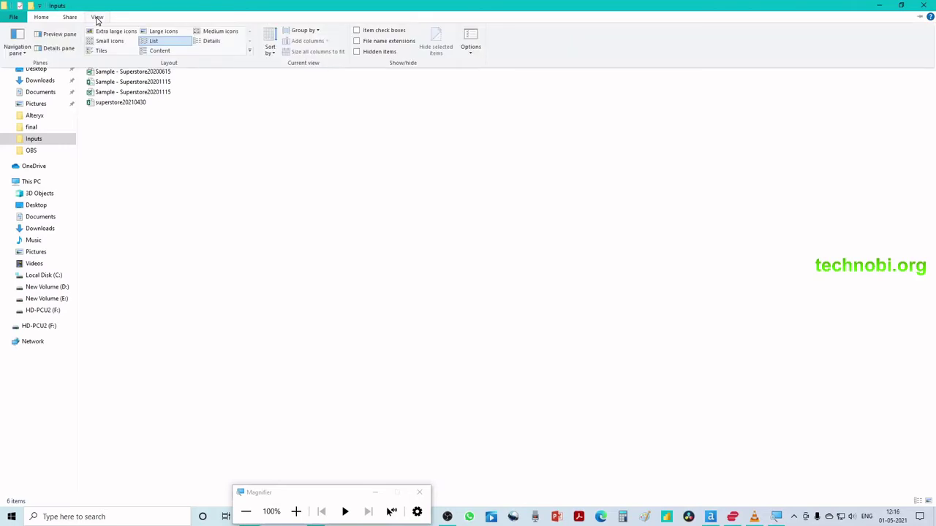
click(210, 41)
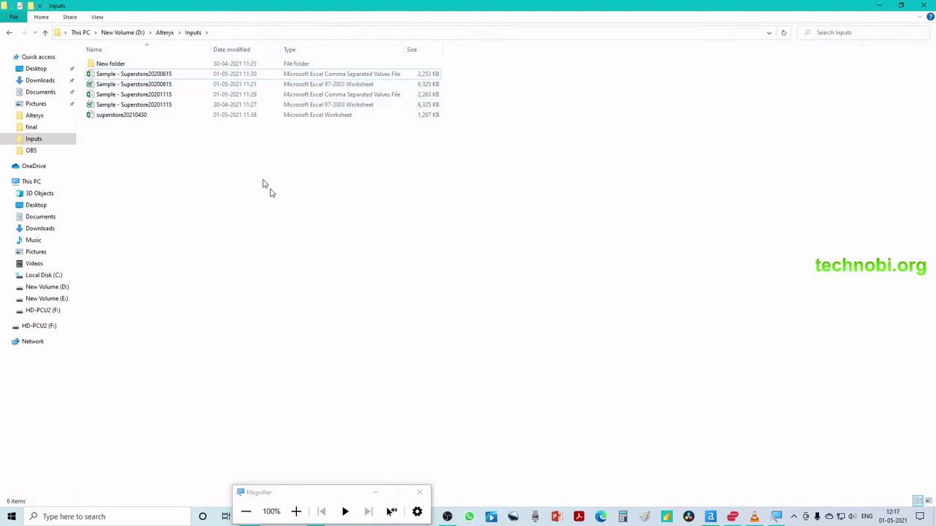
click(296, 511)
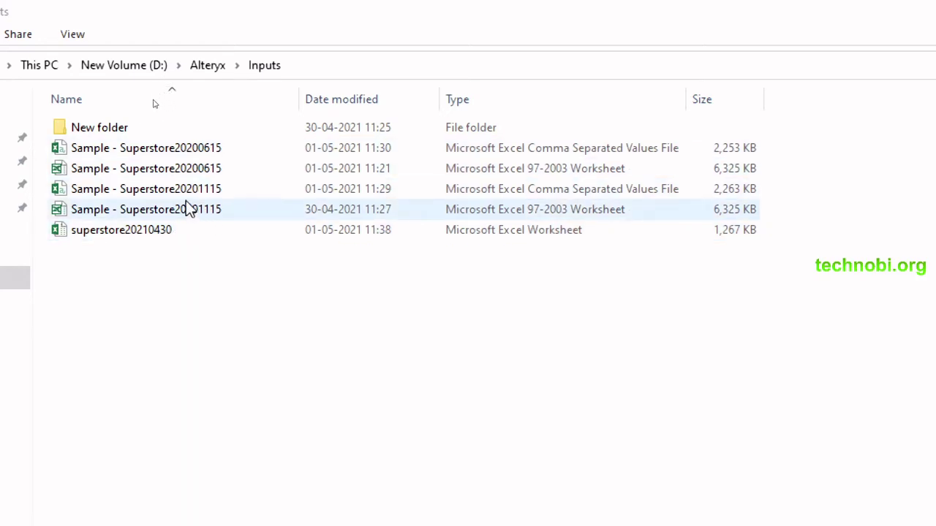
Step: Duplicate superstore20210430 within the Inputs folder and rename the copy superstore20210429
click(159, 238)
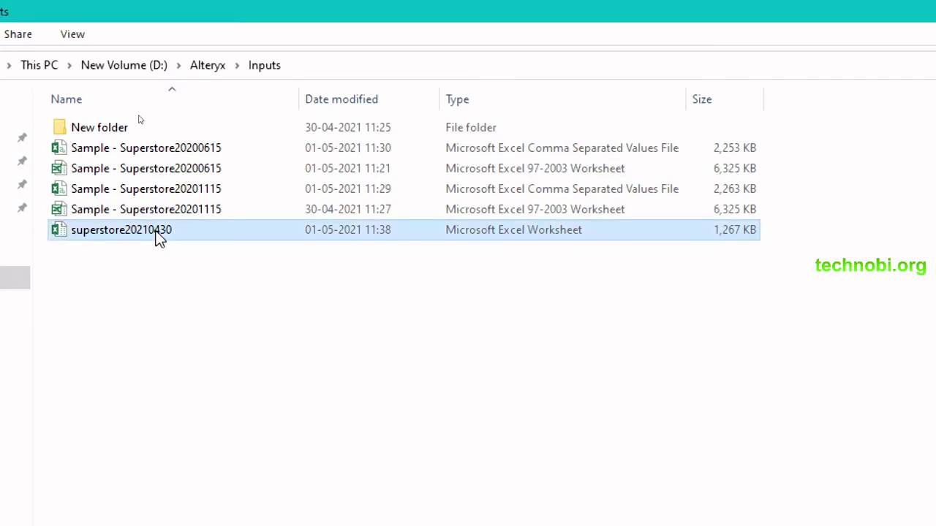
key(ctrl+v)
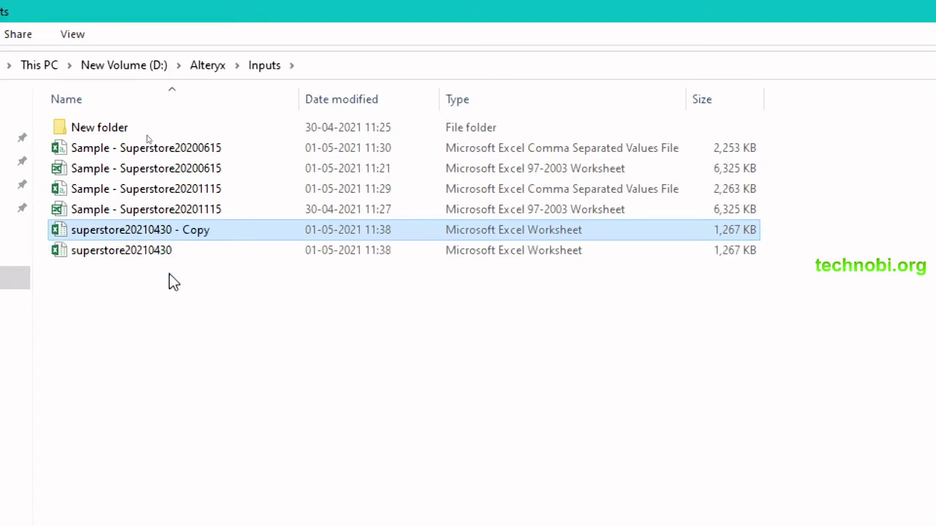
click(188, 233)
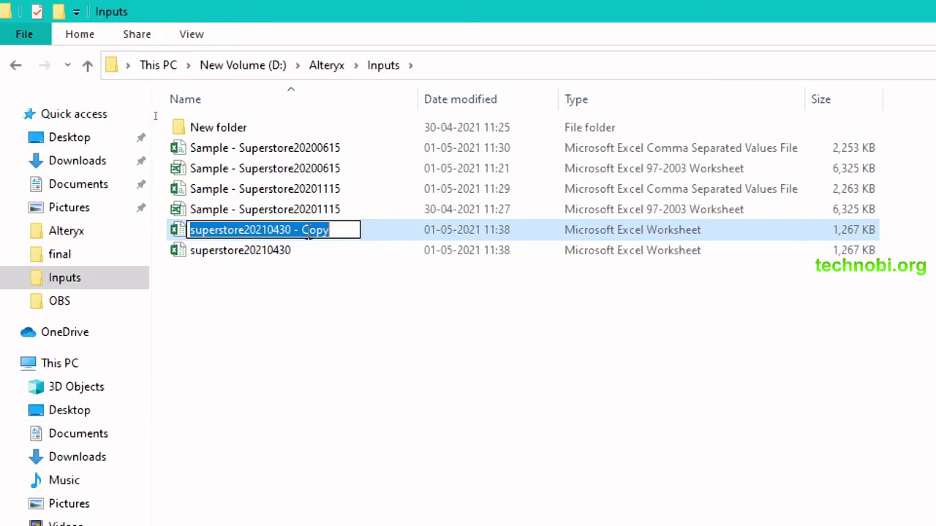
key(End)
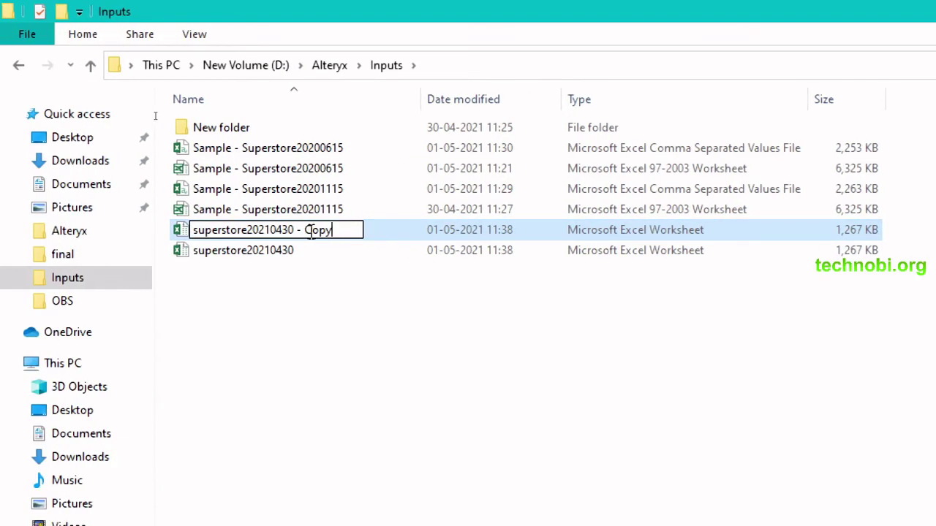
key(BackSpace)
key(BackSpace)
key(BackSpace)
key(BackSpace)
key(BackSpace)
key(BackSpace)
key(BackSpace)
key(BackSpace)
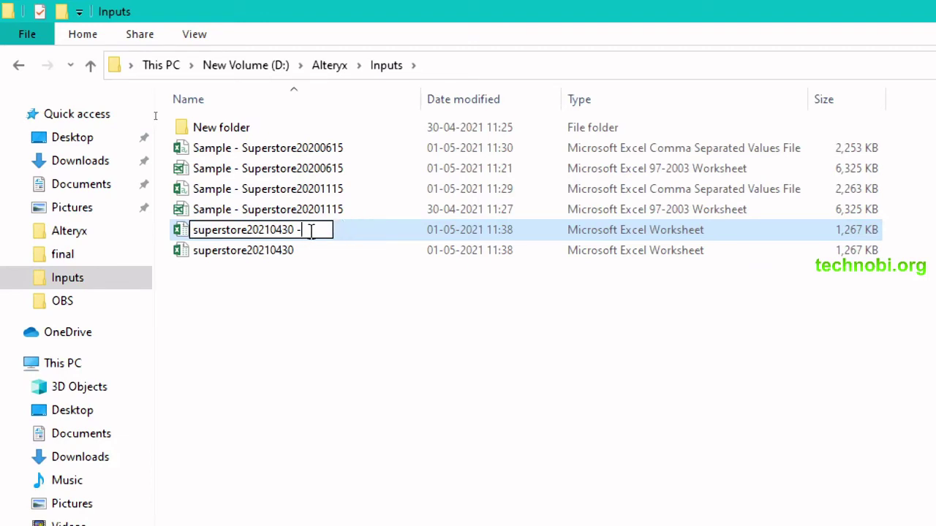
key(BackSpace)
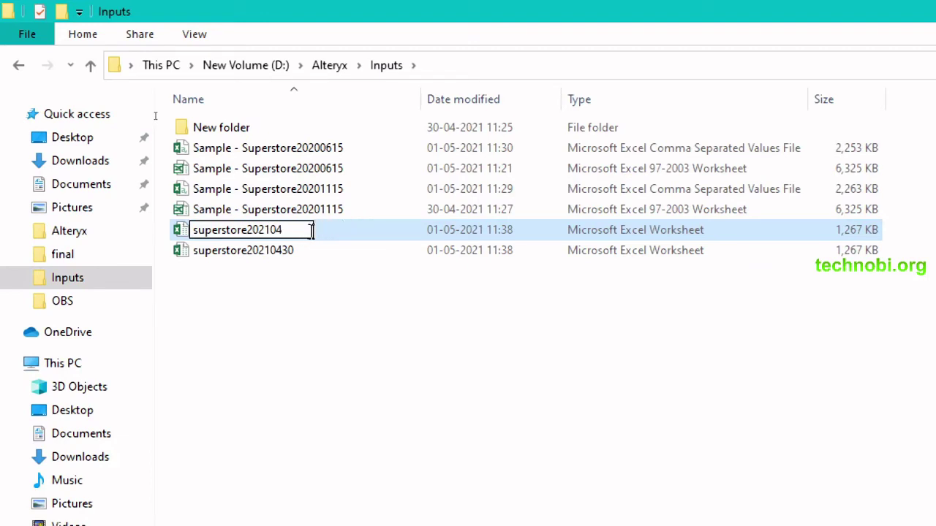
text(29)
key(Return)
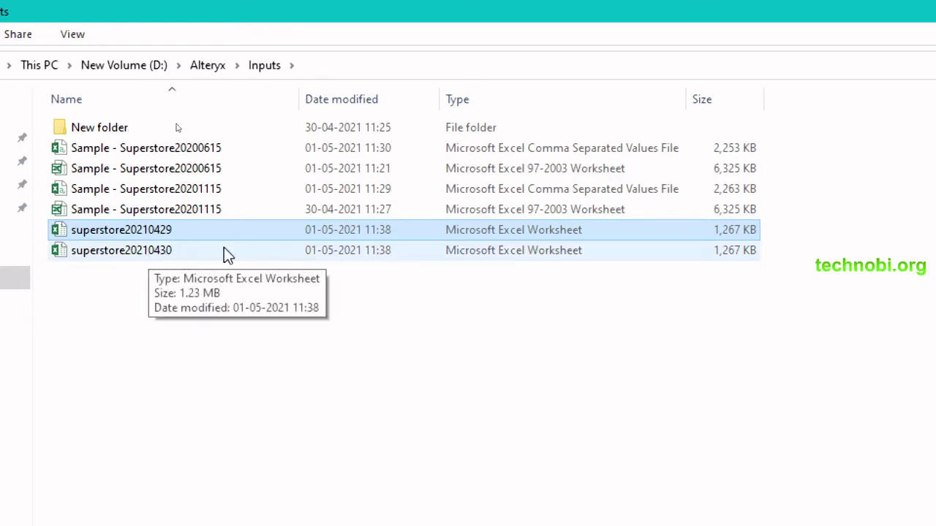
Step: Open superstore20210429 in Excel and set the first Row ID value, cell A2, to 429
double_click(166, 228)
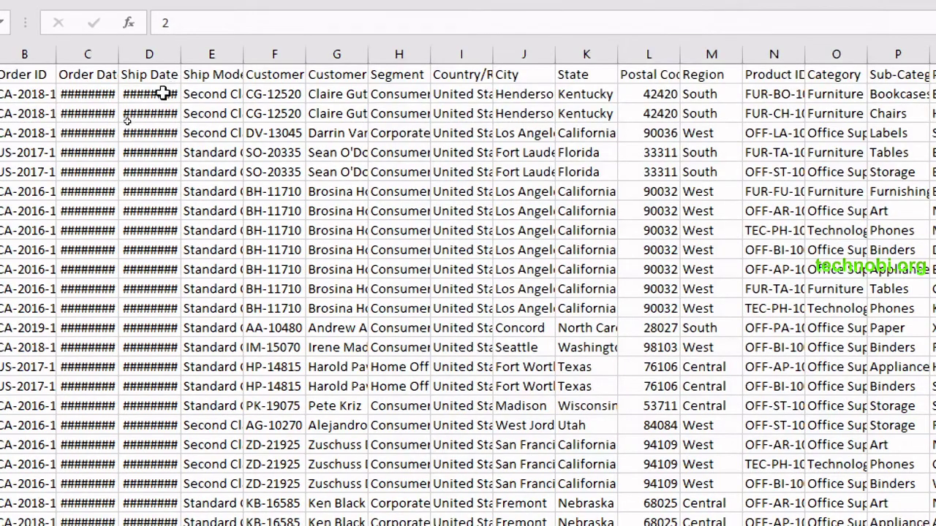
click(155, 94)
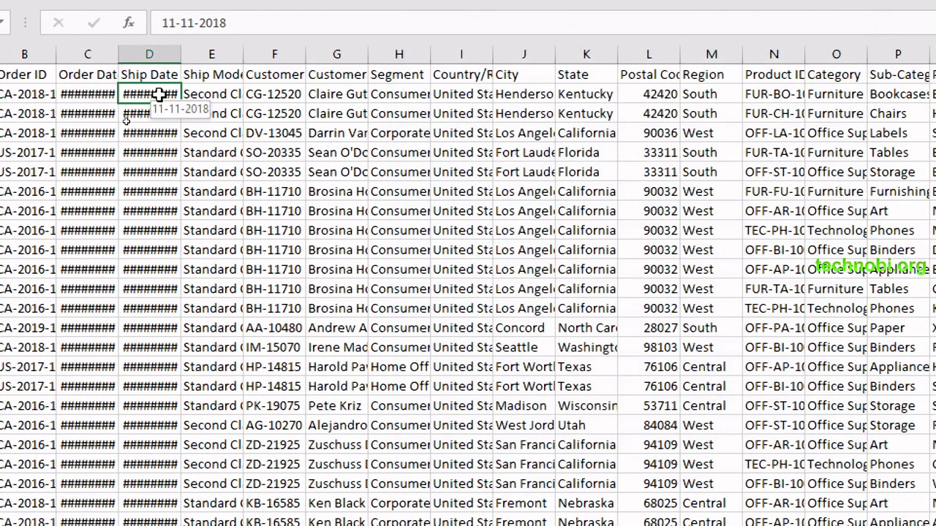
key(Home)
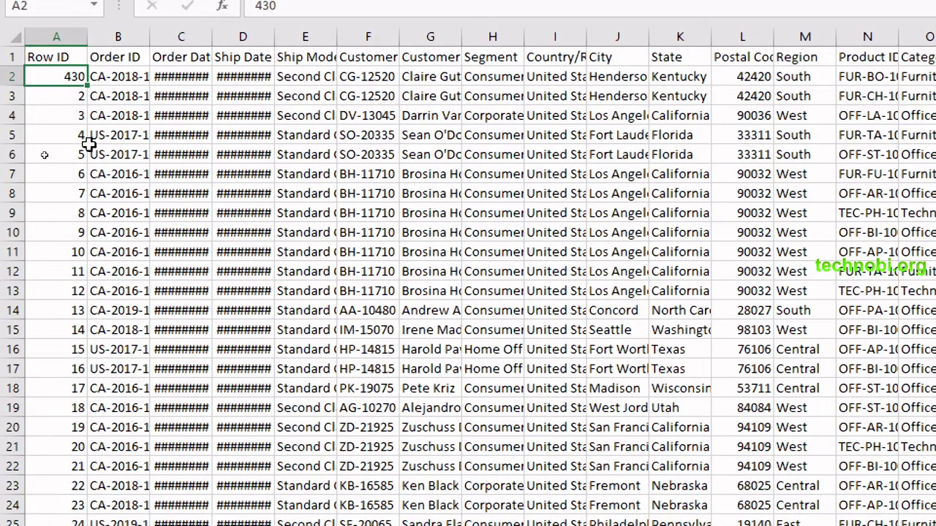
key(ctrl+z)
key(ctrl+z)
key(ctrl+z)
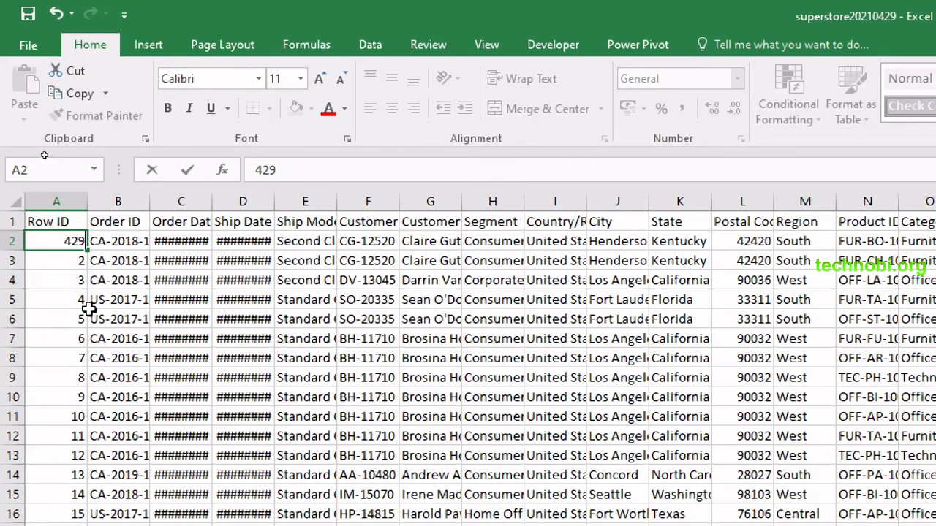
key(Return)
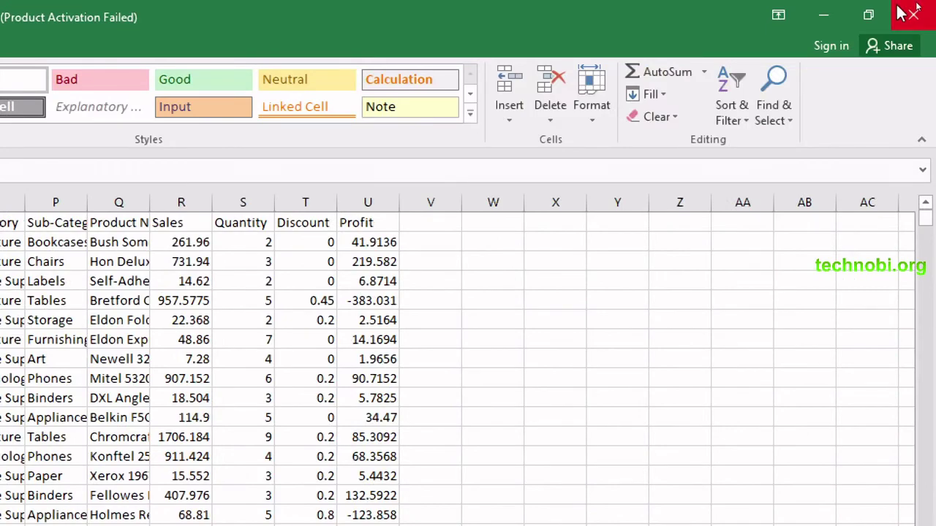
Step: Close the superstore20210429 workbook, saving its changes, and clear the file selection in the Inputs folder
click(902, 12)
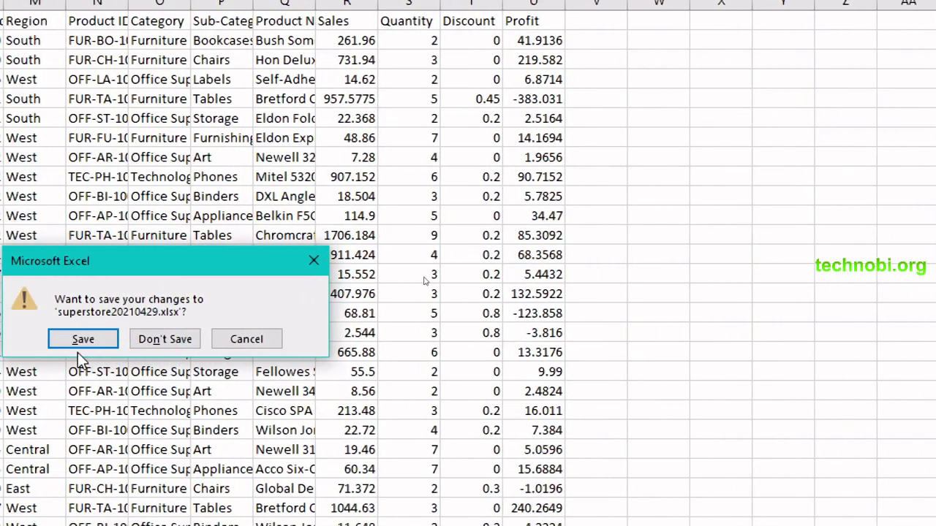
click(79, 345)
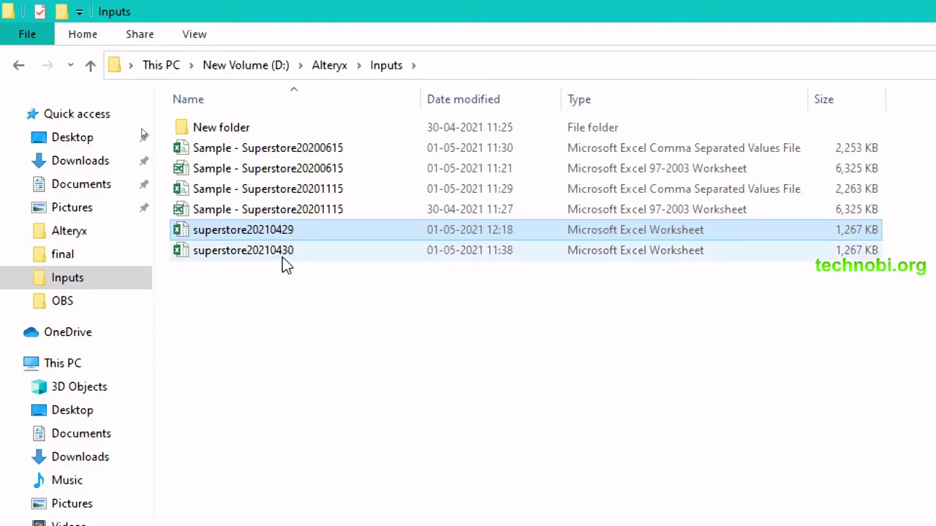
click(390, 302)
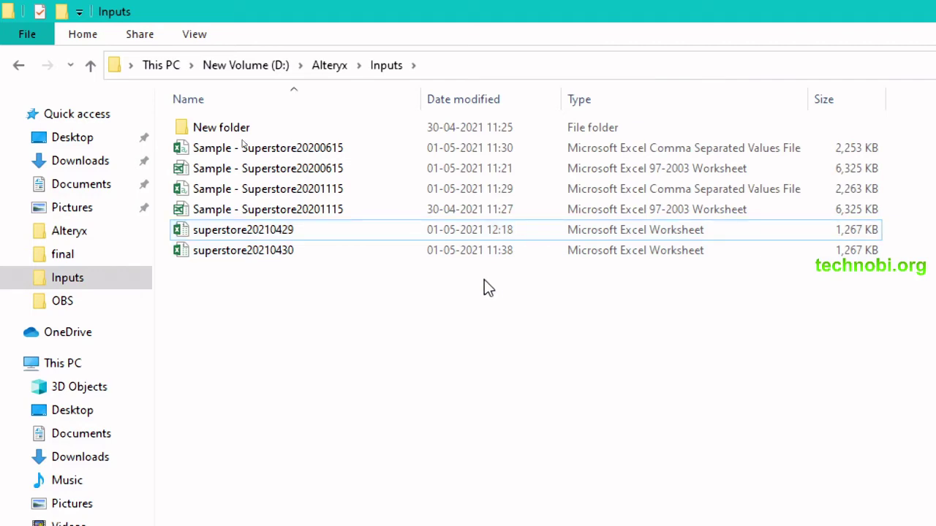
Step: Return to Alteryx Designer and change the LastWriteTime order in the Sort tool to Descending
key(alt+Tab)
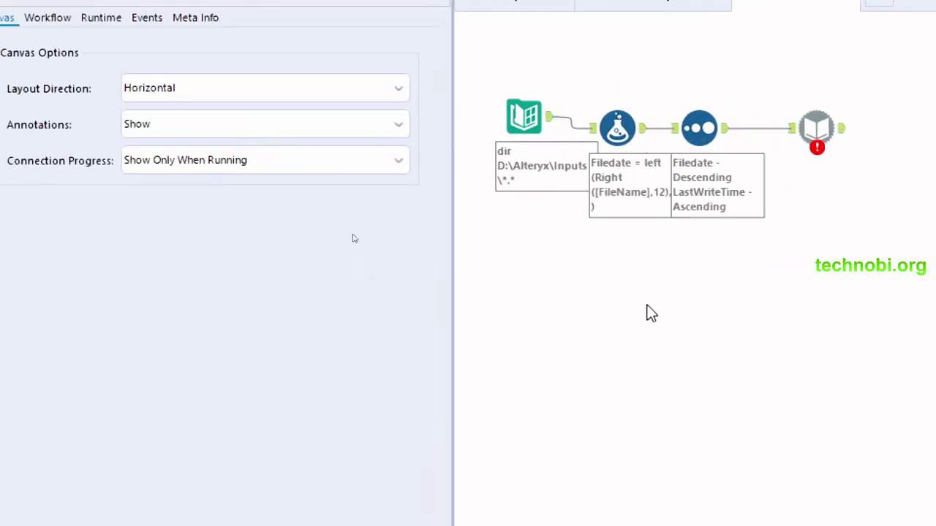
click(694, 126)
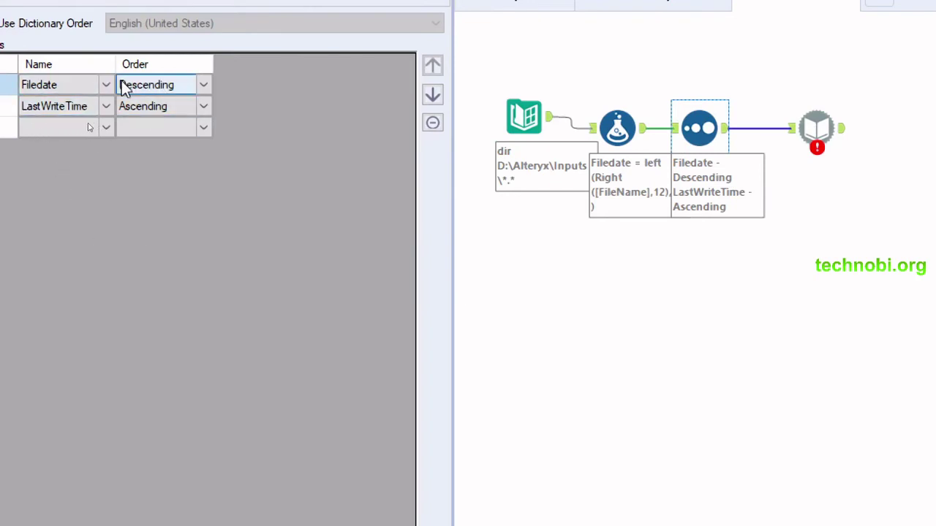
click(135, 129)
click(57, 128)
click(81, 109)
click(157, 107)
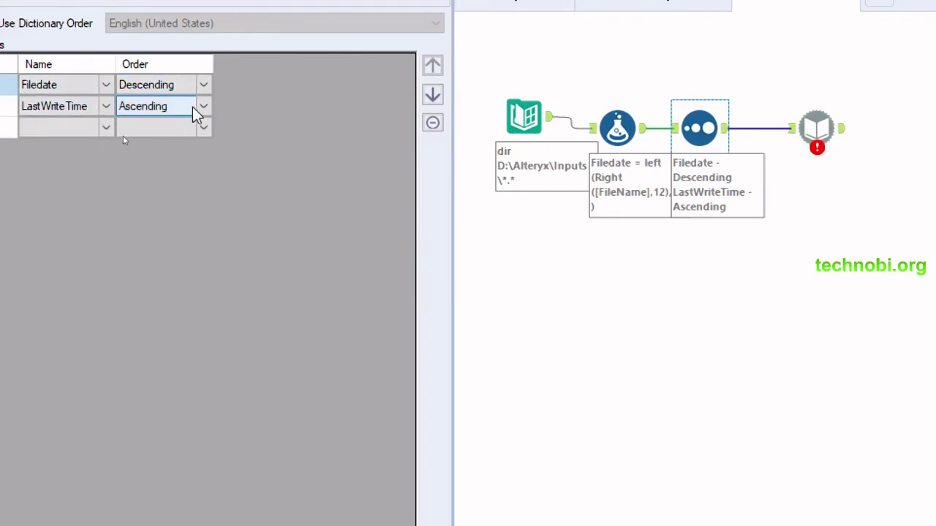
click(203, 108)
click(168, 137)
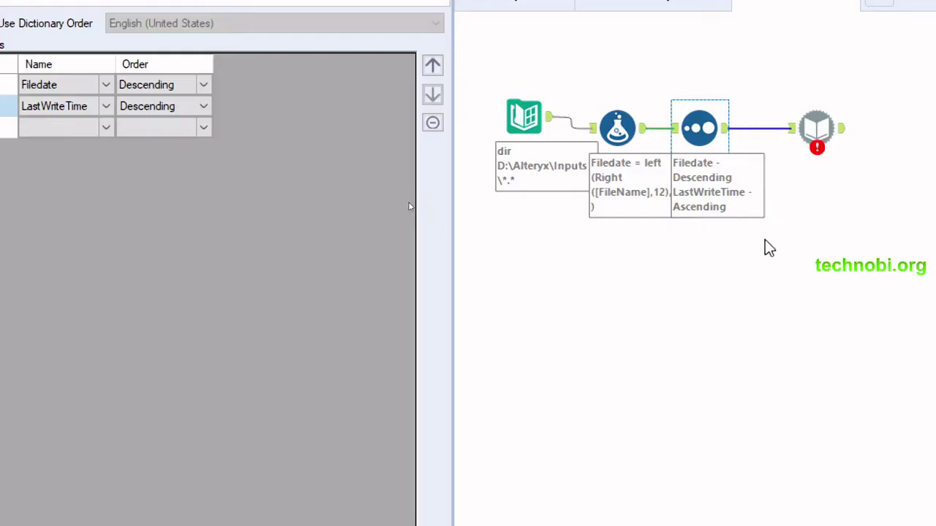
click(771, 250)
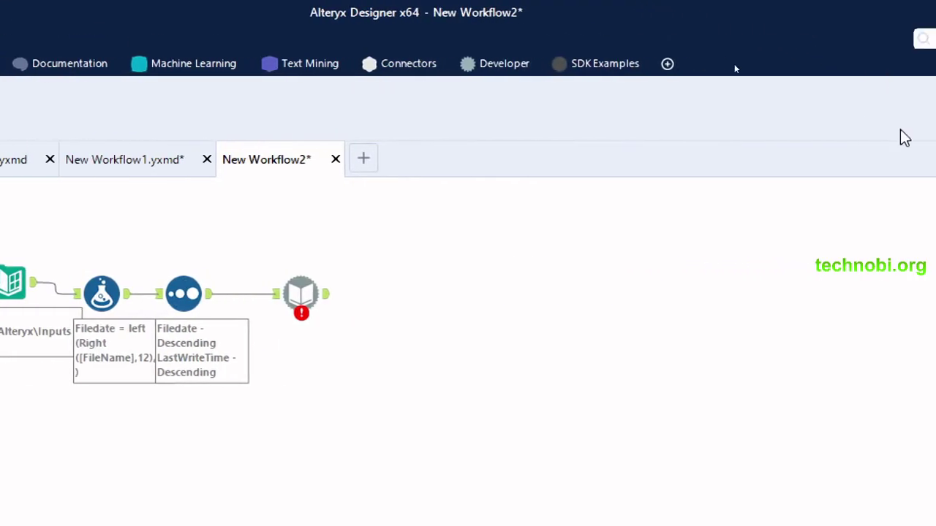
Step: Set Sheet1 of superstore20210429 in the Inputs folder as the Dynamic Input tool's data source template
click(300, 292)
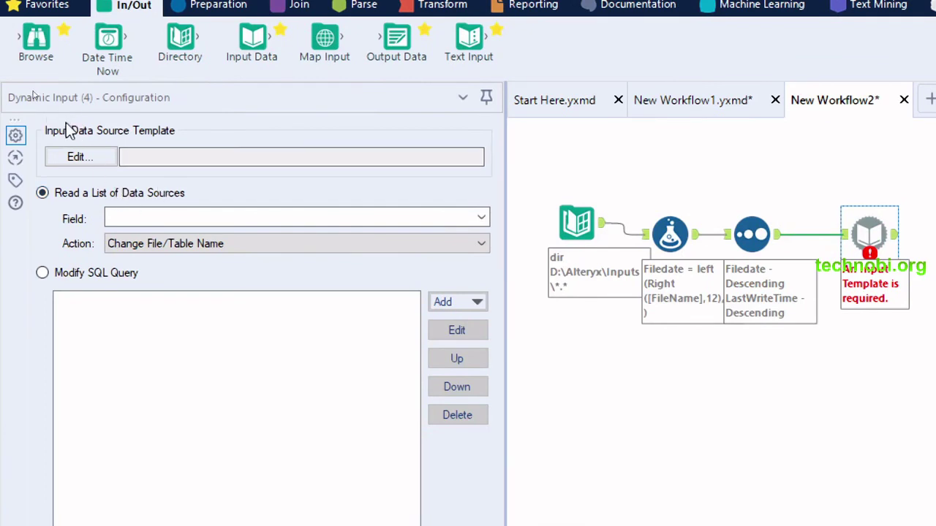
click(77, 158)
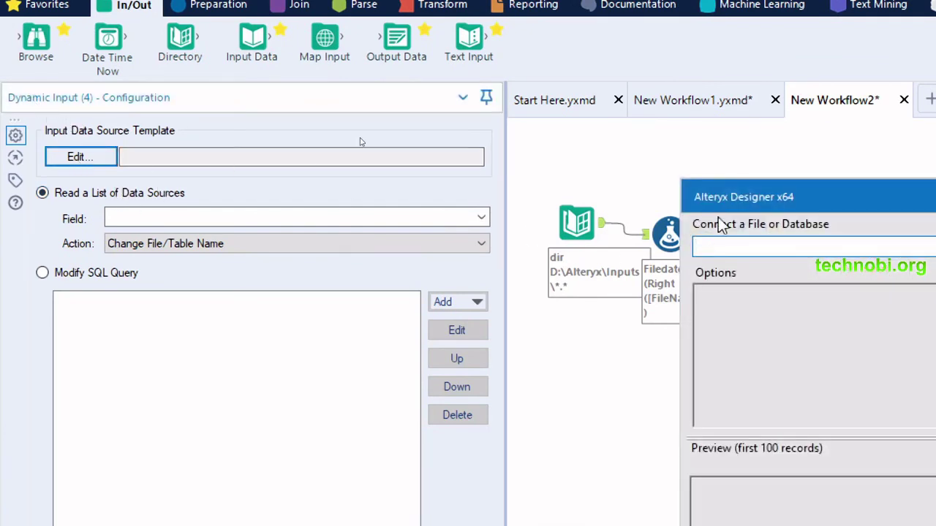
drag(782, 195, 250, 64)
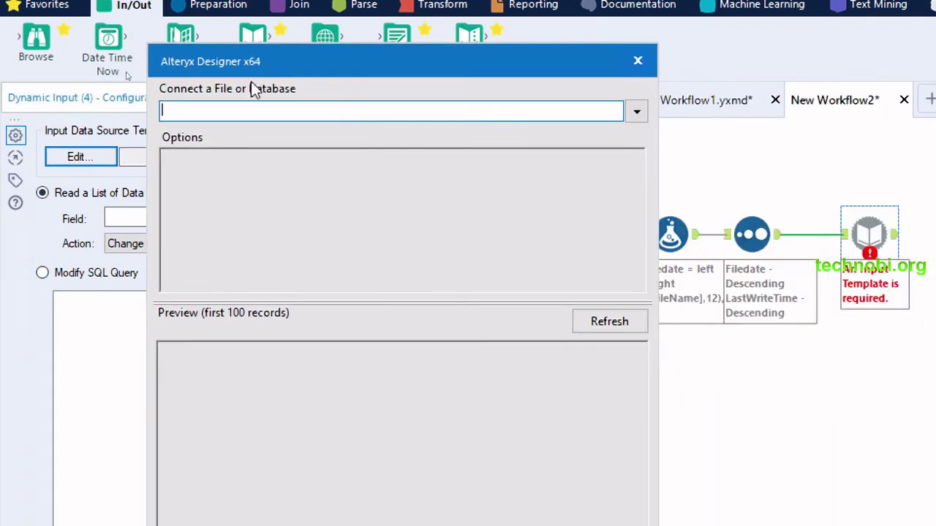
click(638, 112)
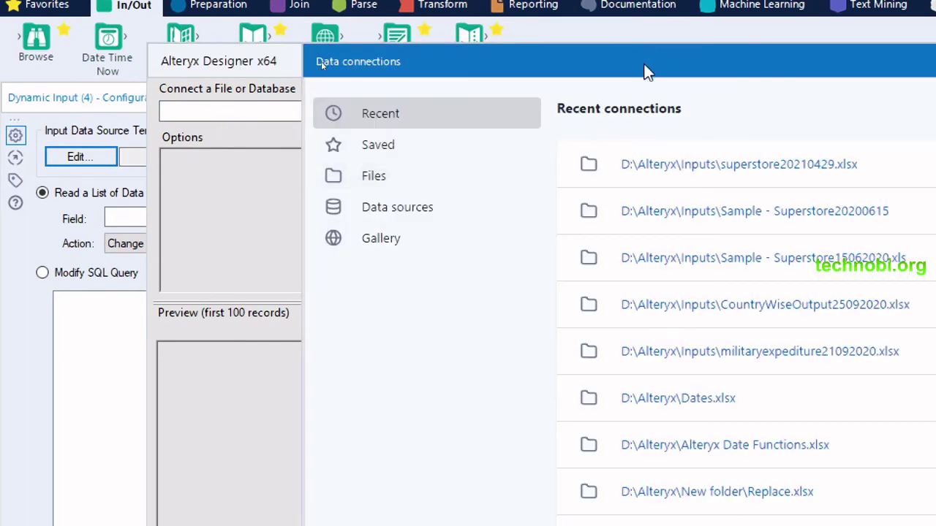
click(403, 188)
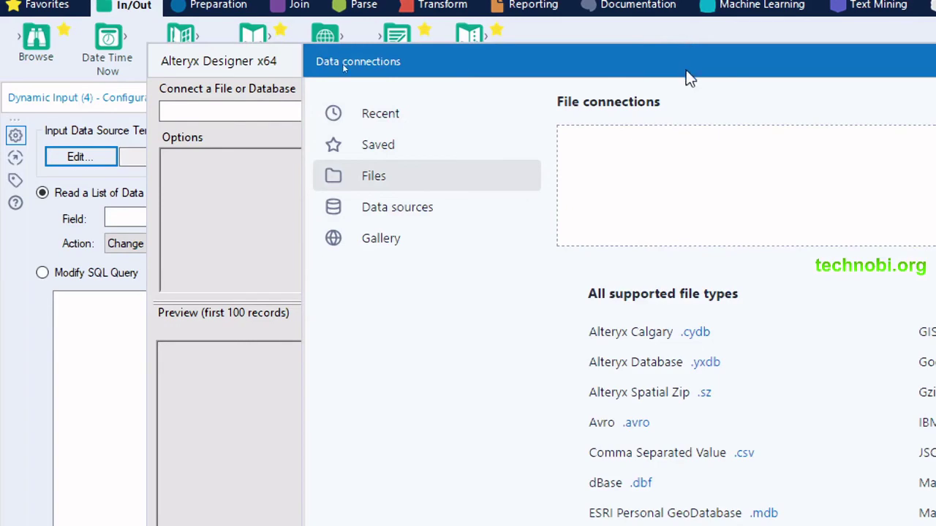
drag(685, 69, 395, 42)
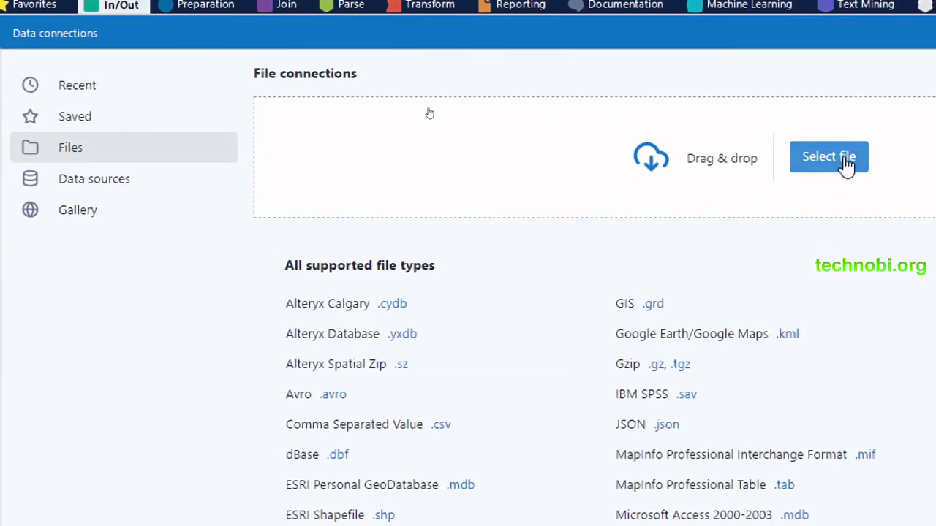
click(845, 158)
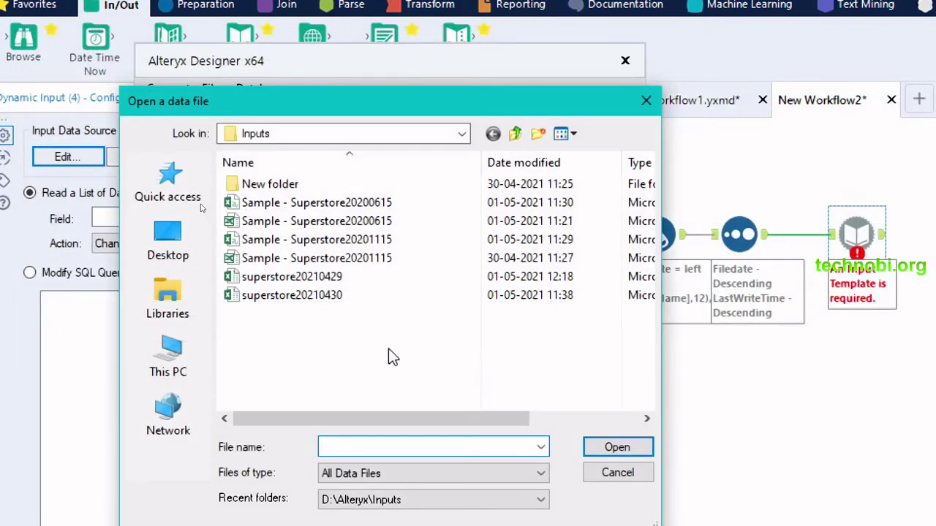
click(329, 281)
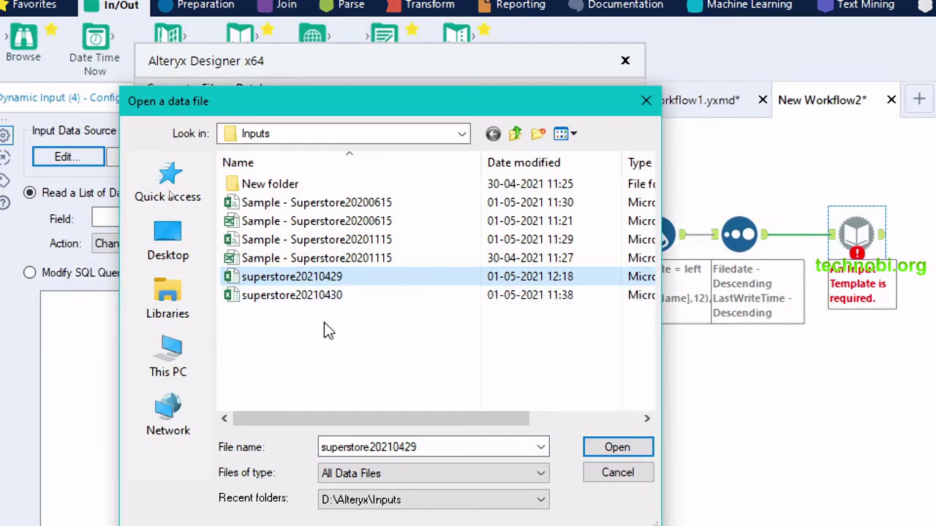
click(617, 447)
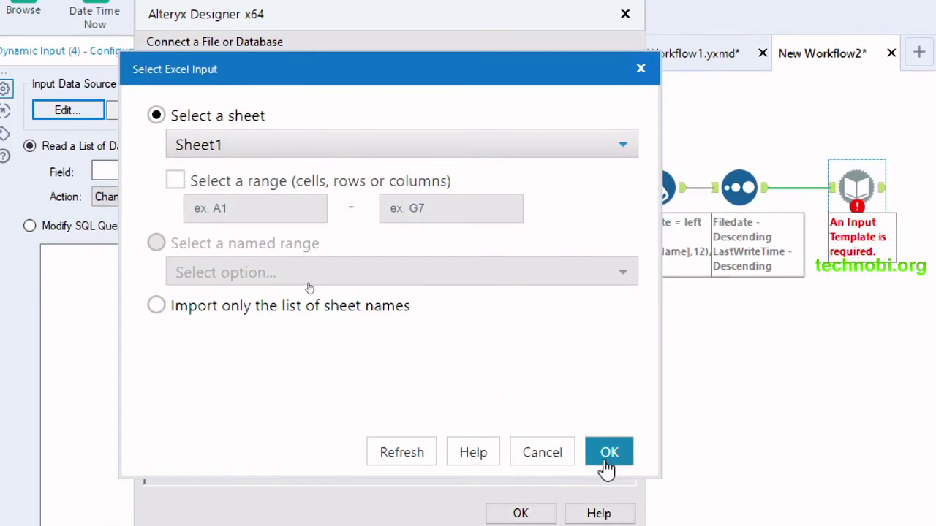
click(609, 500)
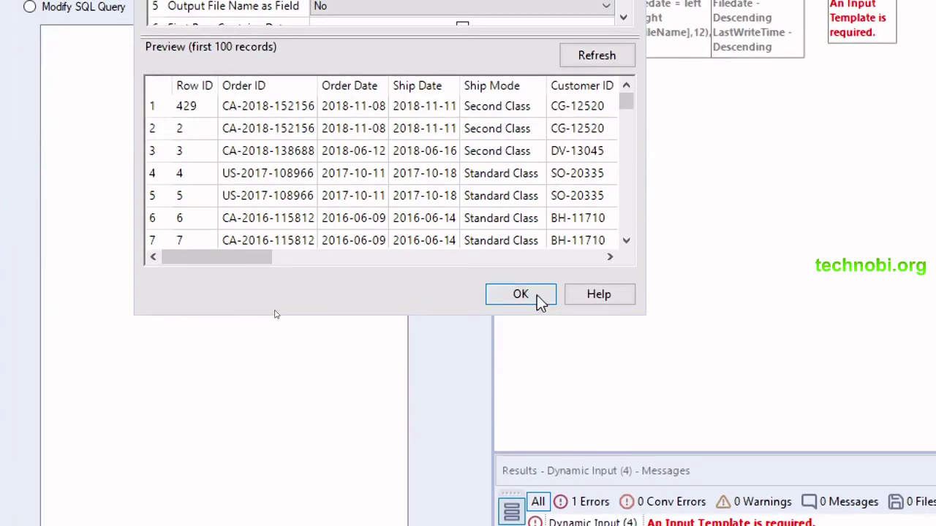
click(537, 296)
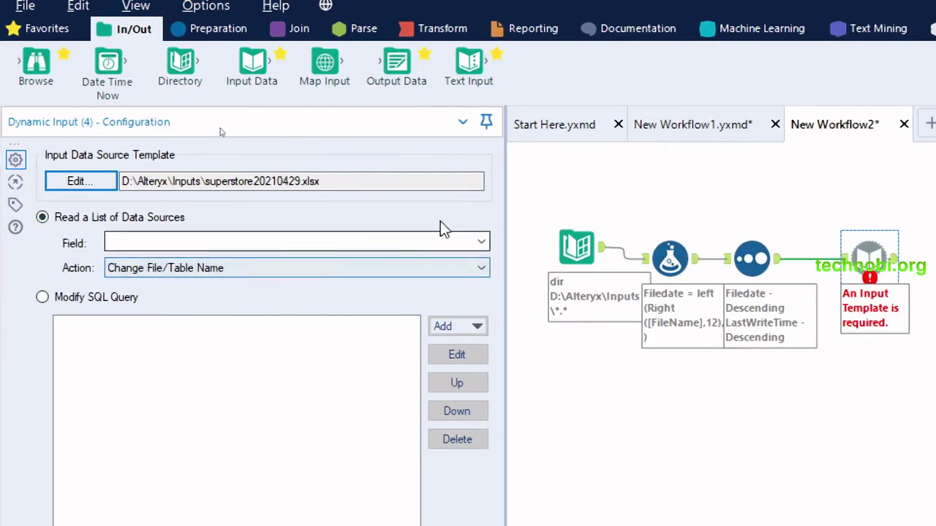
Step: Set the Dynamic Input tool to read data sources from the FullPath field with the action Change Entire File Path
click(481, 242)
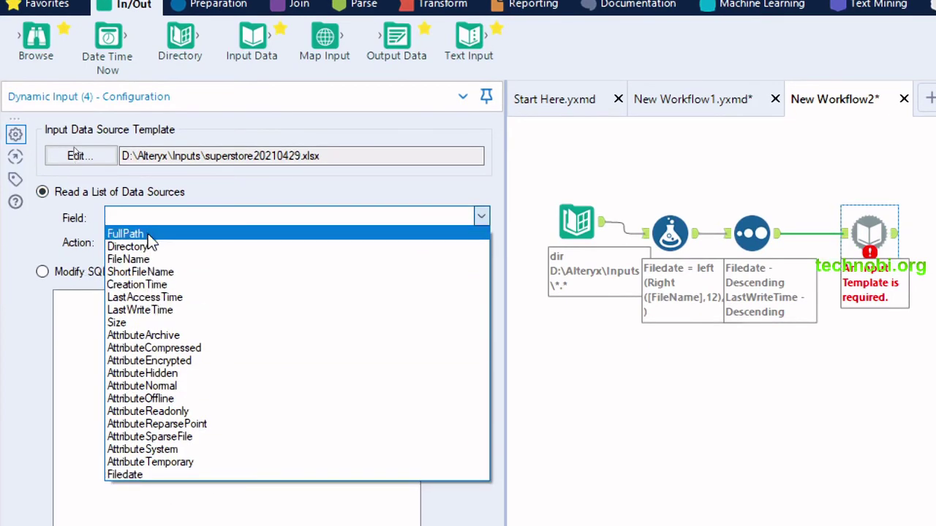
click(148, 233)
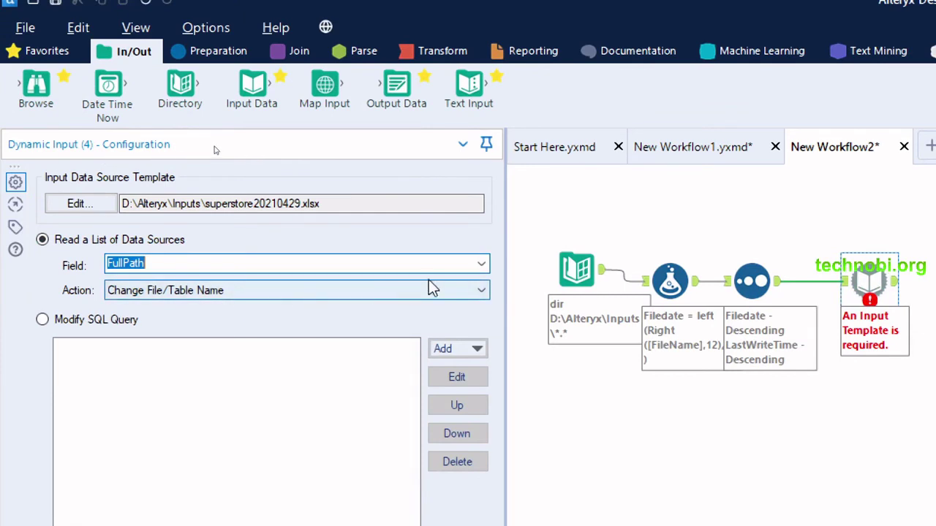
click(481, 292)
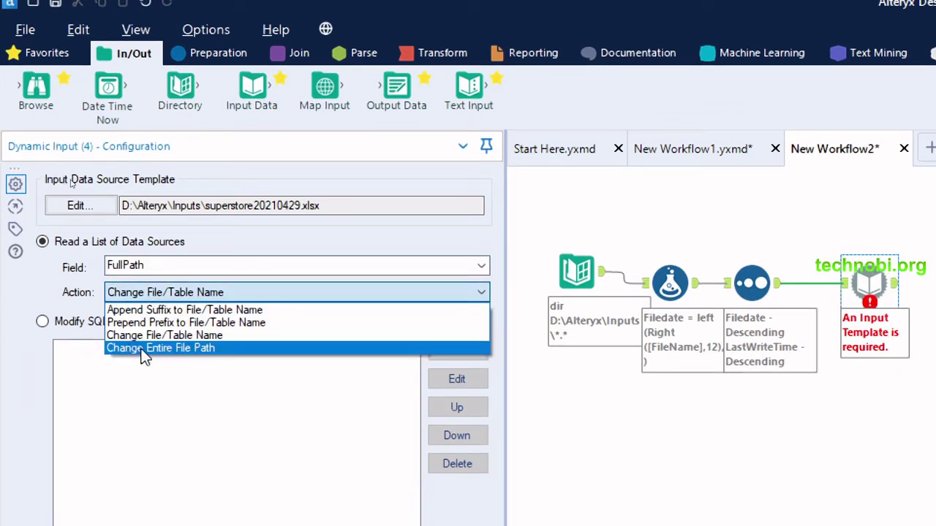
click(145, 350)
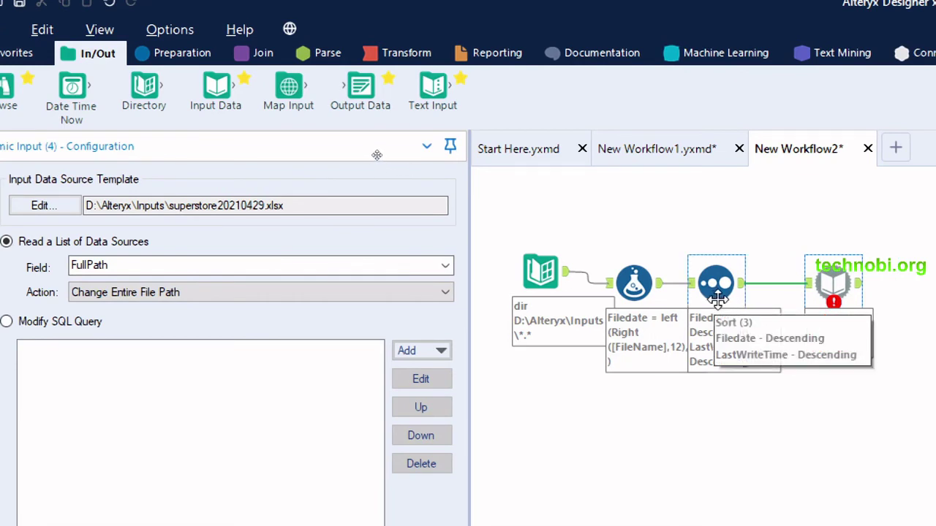
Step: Insert a Sample tool on the connection between the Sort and Dynamic Input tools
drag(803, 285, 849, 285)
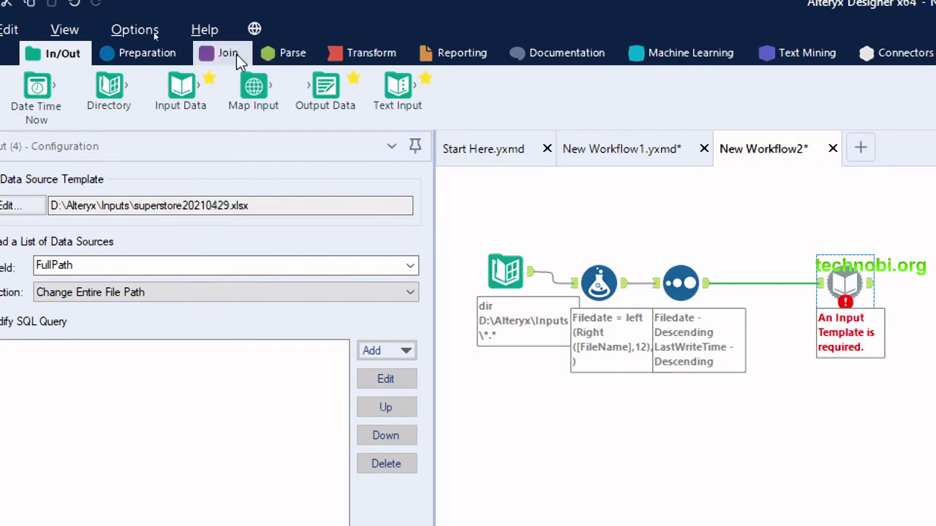
click(125, 54)
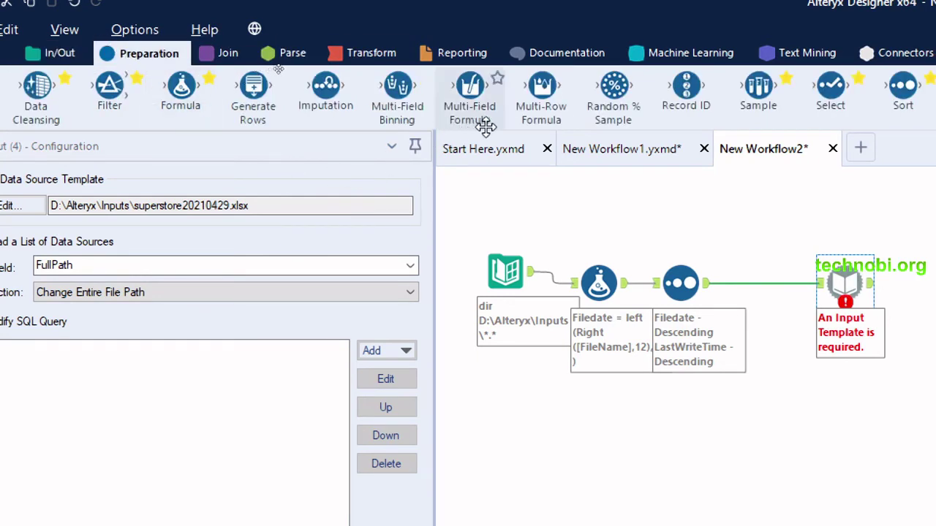
drag(762, 90, 763, 284)
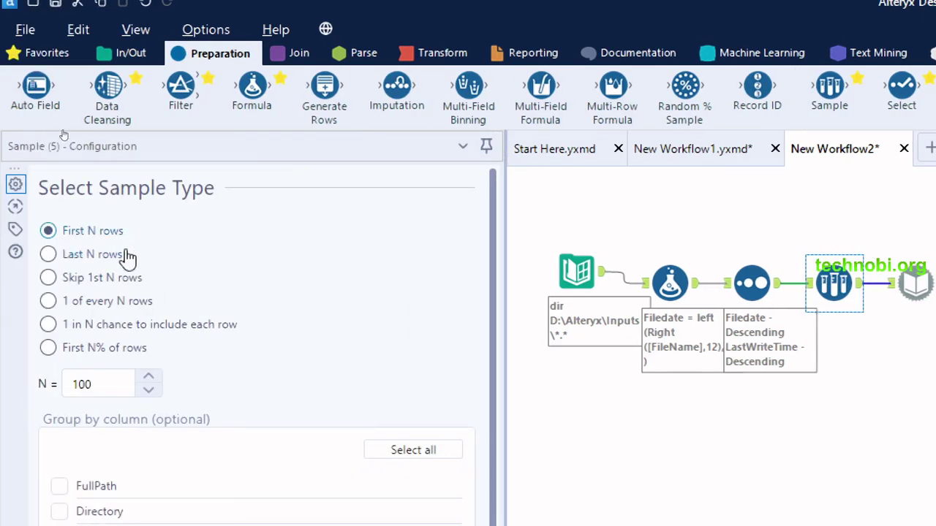
Step: Set N to 1 in the Sample tool, keeping the First N rows sample type
click(100, 387)
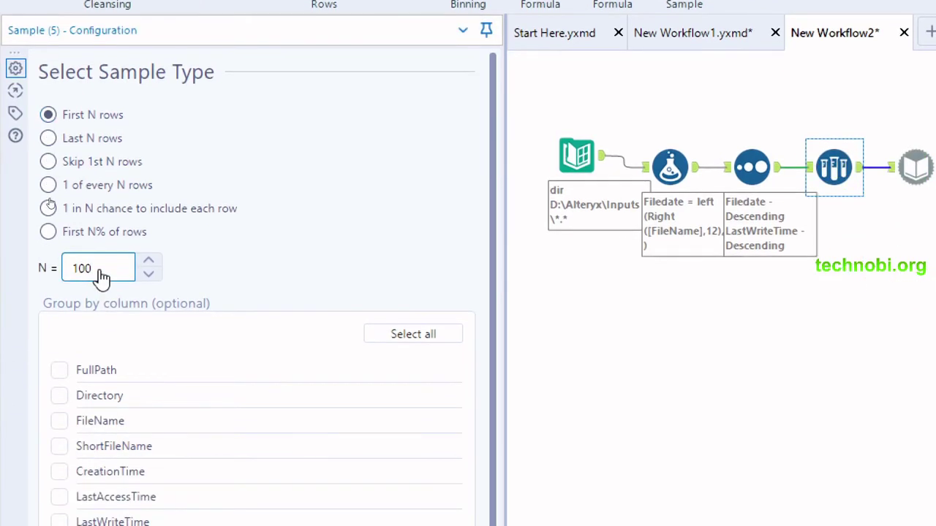
key(BackSpace)
key(BackSpace)
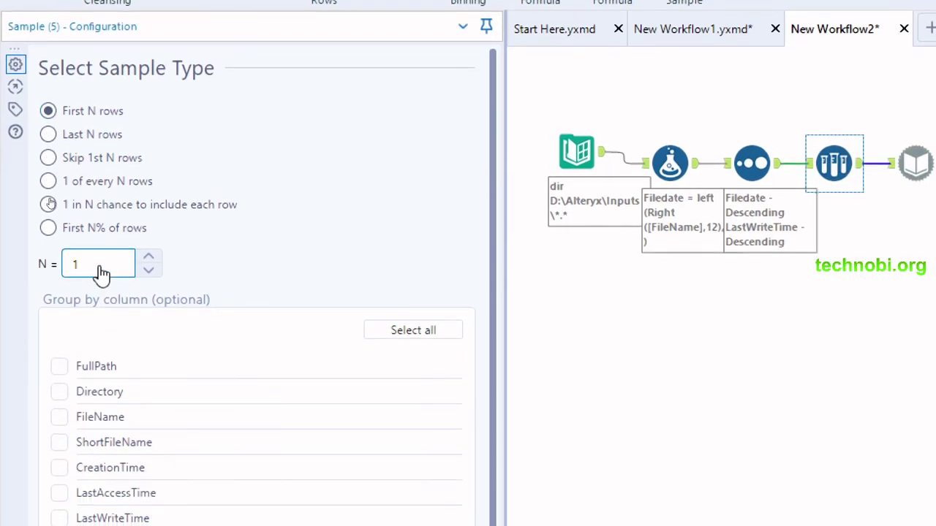
click(589, 307)
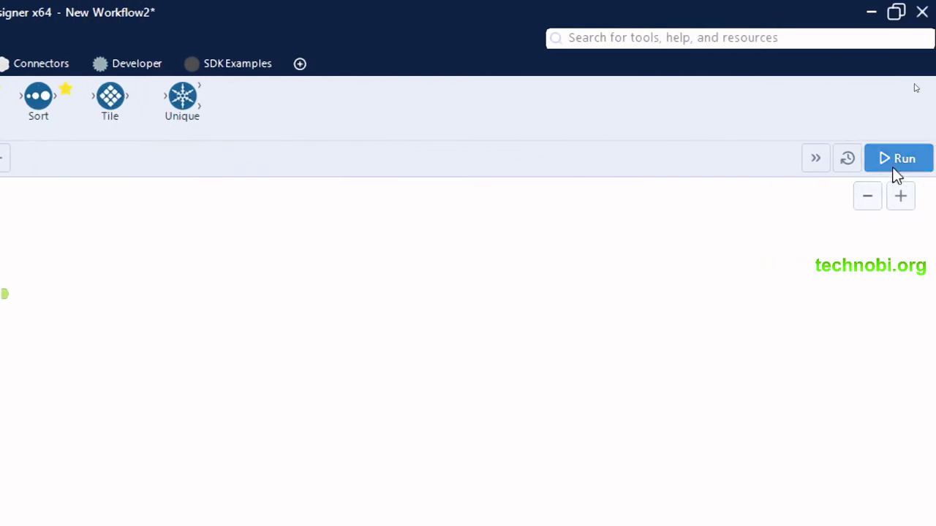
Step: Run the workflow and check the Dynamic Input tool for messages
click(900, 159)
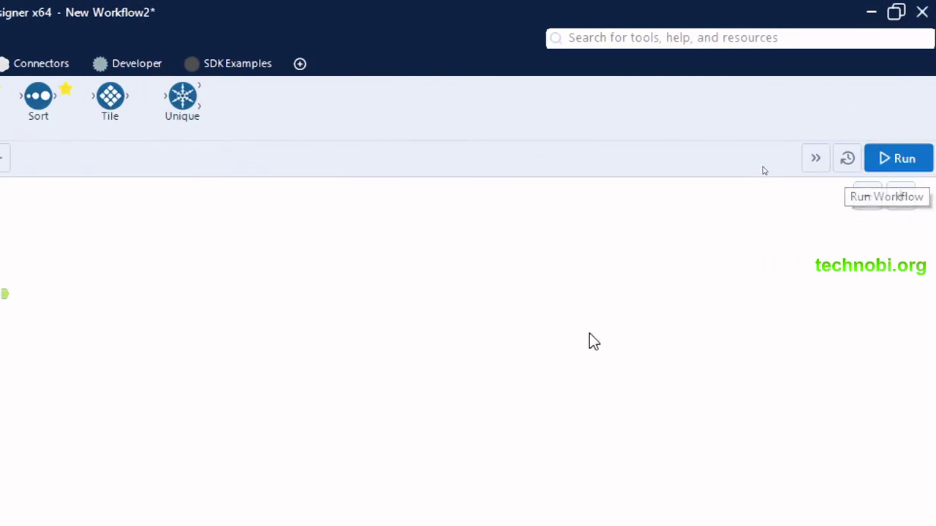
click(590, 289)
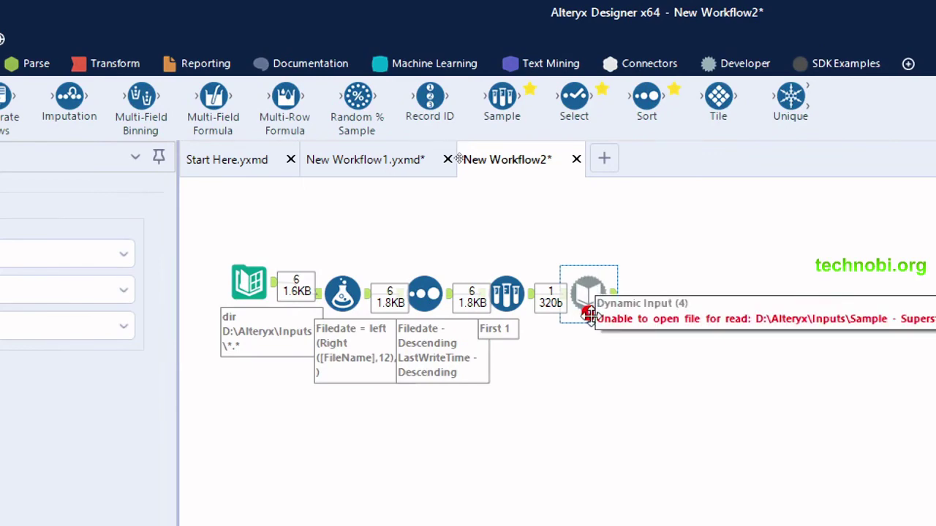
click(734, 340)
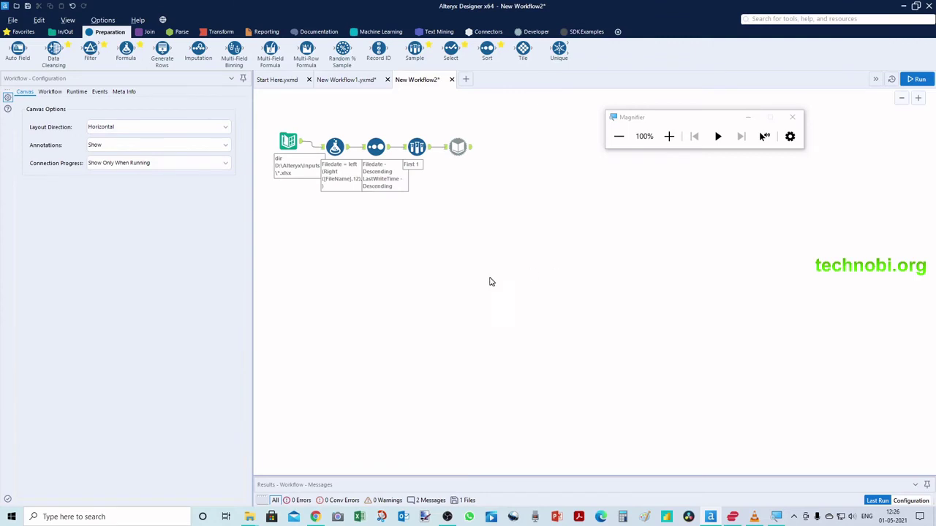
Step: Review the Directory tool's file specification and compare it with the files in the Inputs folder
click(287, 142)
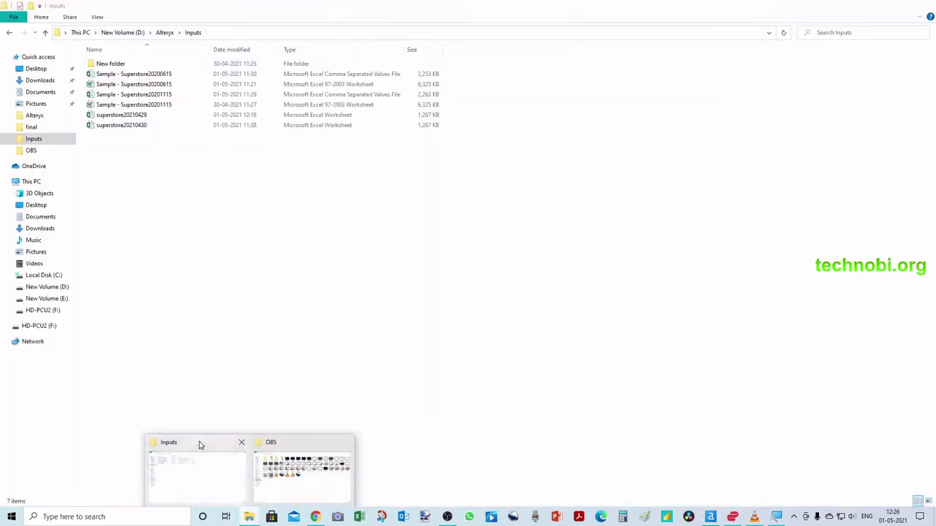
click(200, 454)
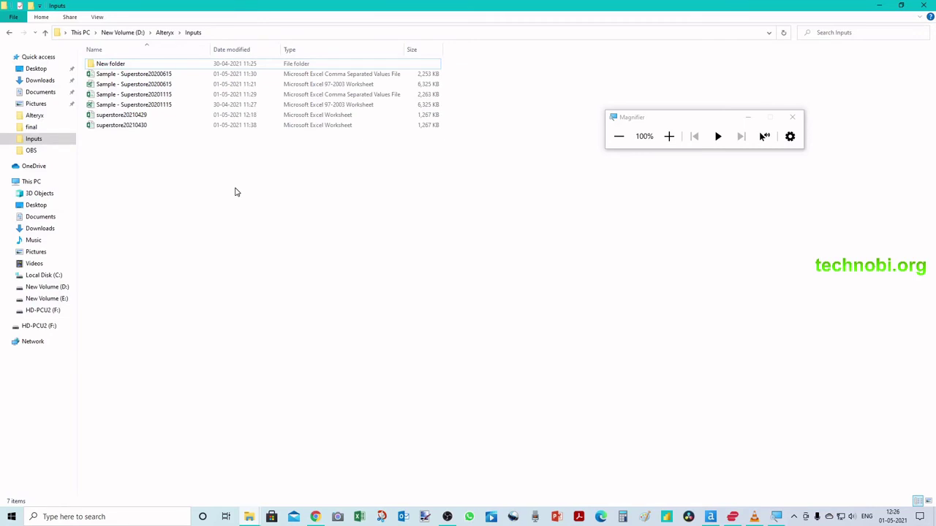
key(alt+Tab)
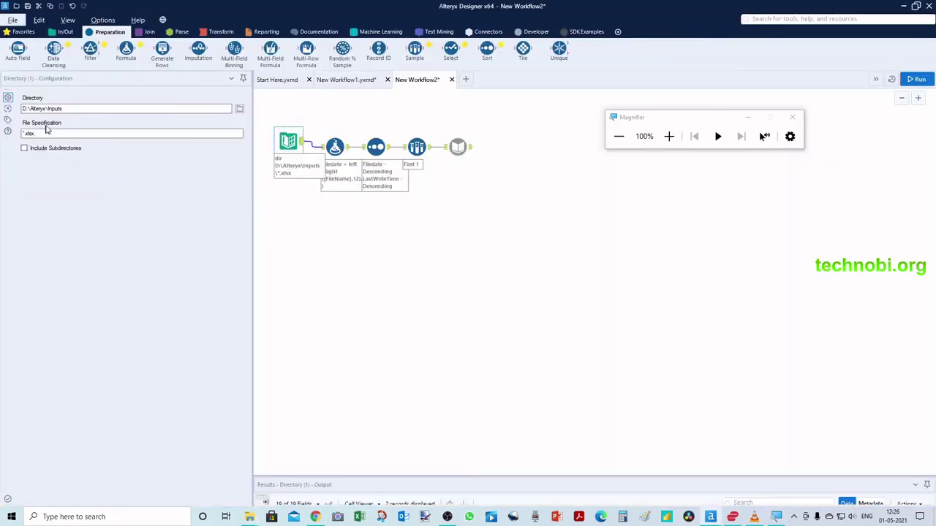
Step: Review the Formula, Sort and Sample tool configurations and enlarge the results area to examine the Sample output
click(285, 220)
click(335, 147)
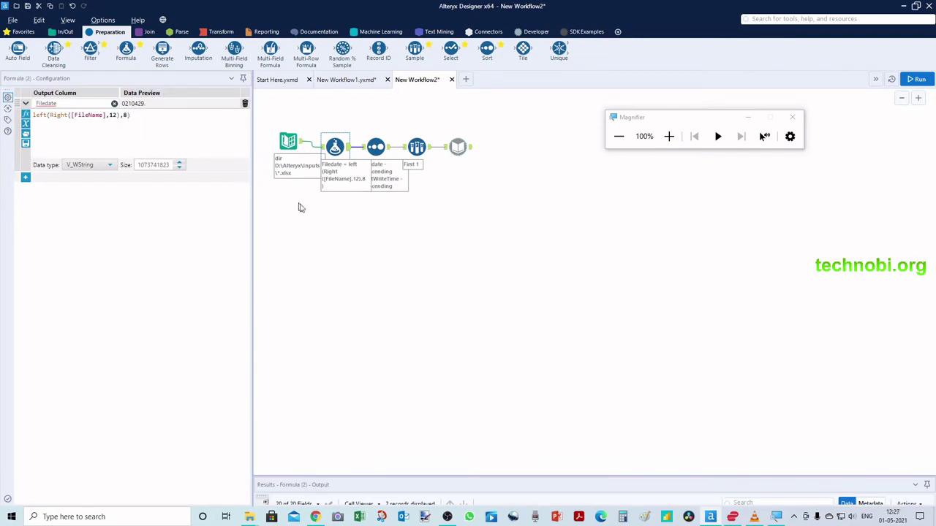
click(376, 147)
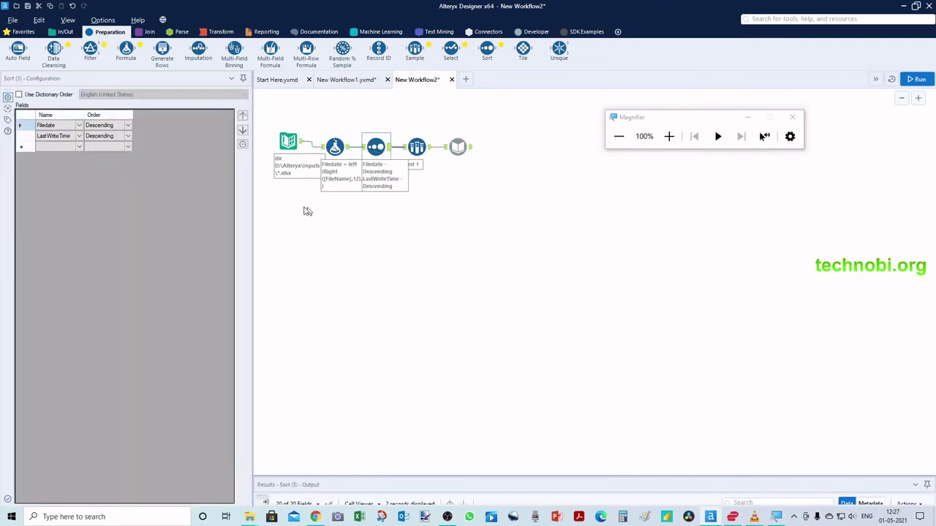
click(53, 129)
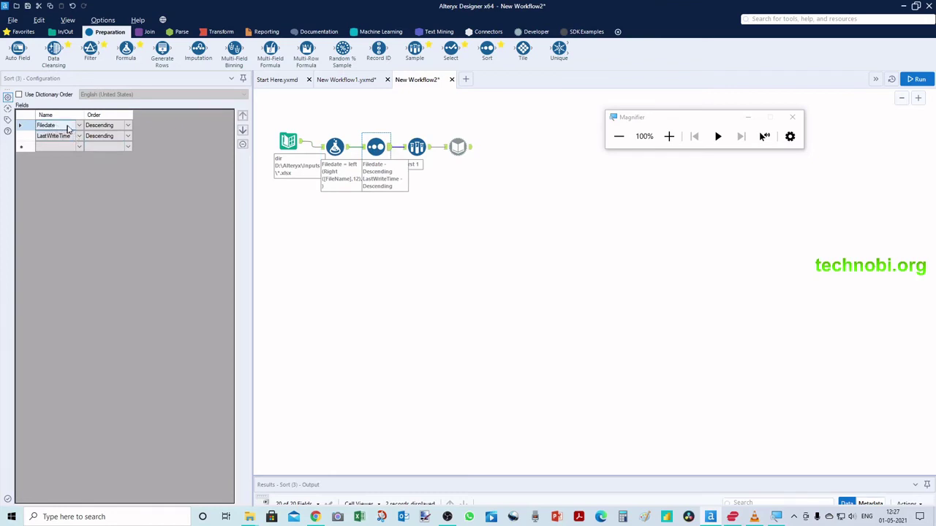
click(416, 147)
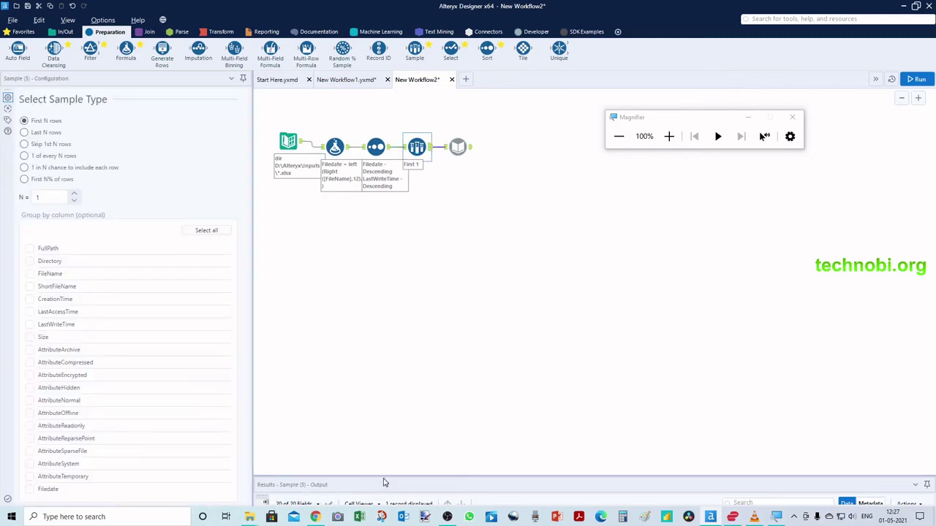
drag(383, 476, 406, 372)
Step: Change the Sample tool to keep the first 3 rows
click(669, 136)
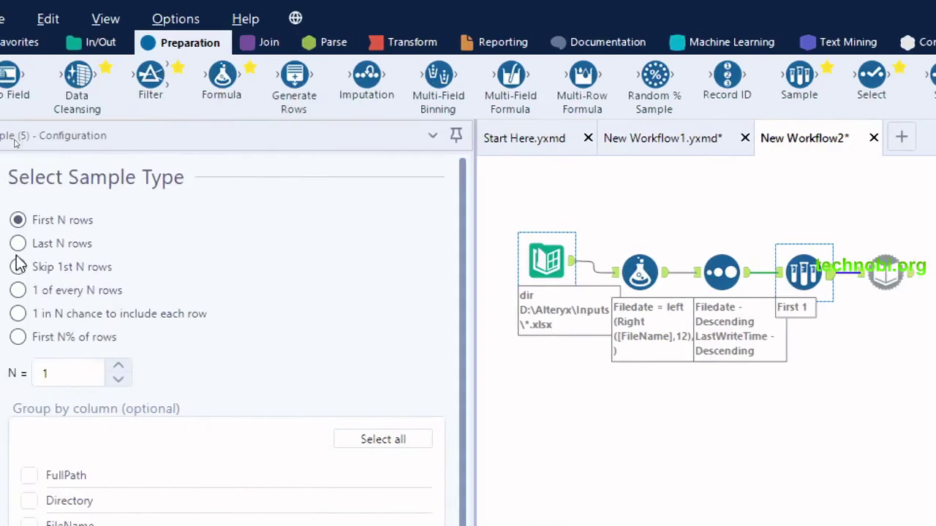
click(109, 374)
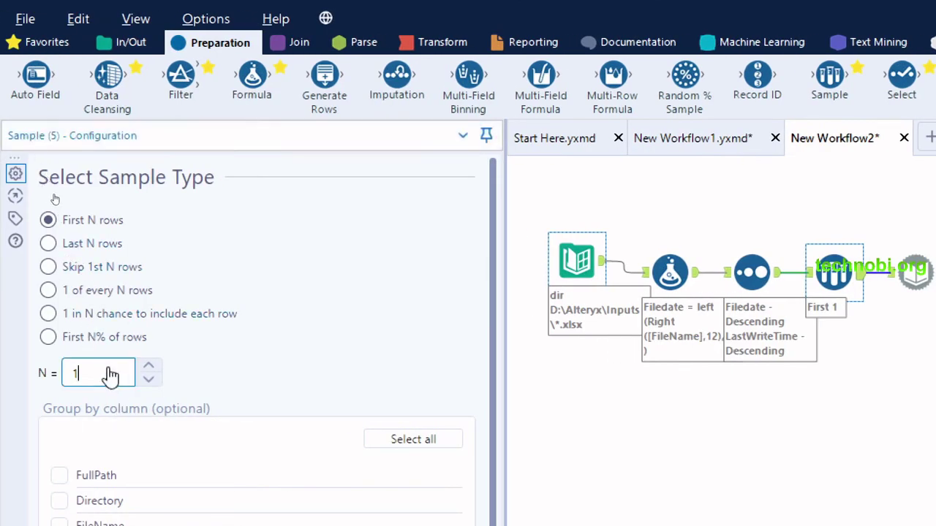
key(BackSpace)
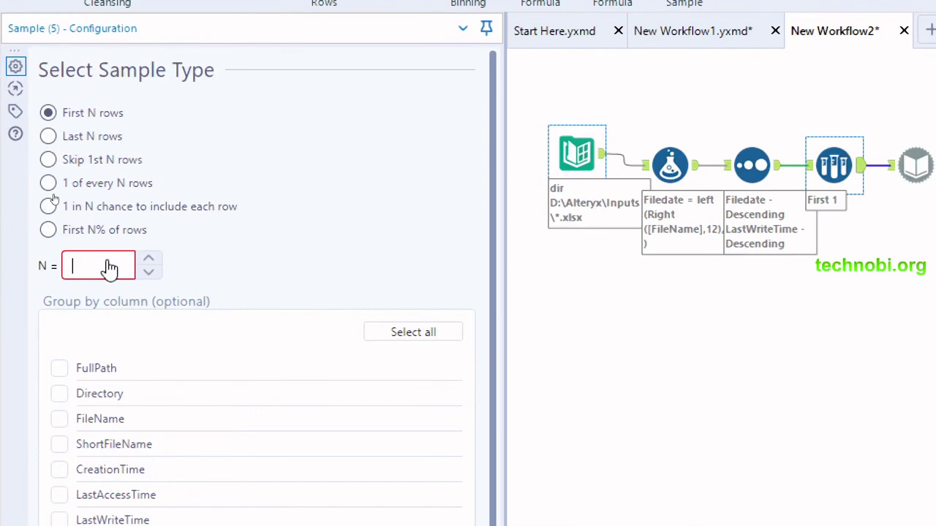
text(3)
click(687, 396)
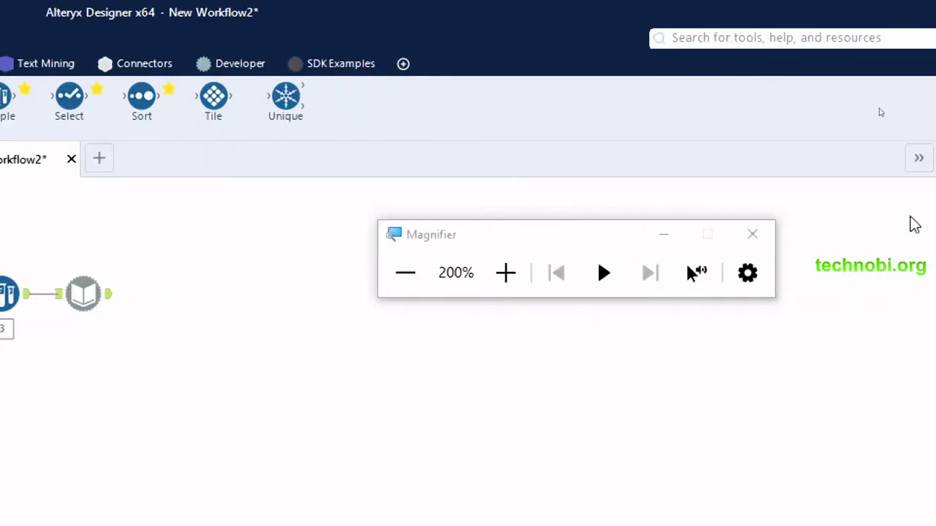
Step: Run the workflow, then rerun it with the Sample tool set to keep only the first 1 row
click(889, 157)
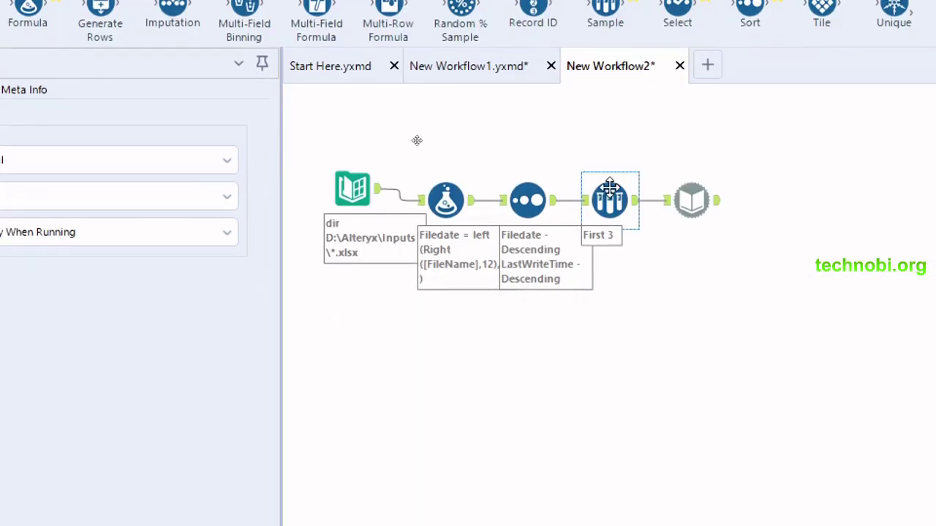
click(609, 191)
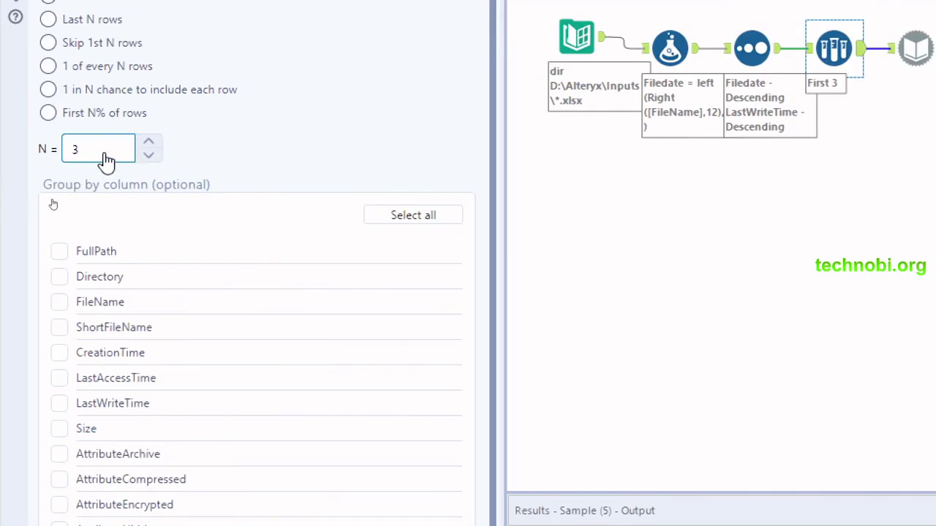
key(BackSpace)
text(1)
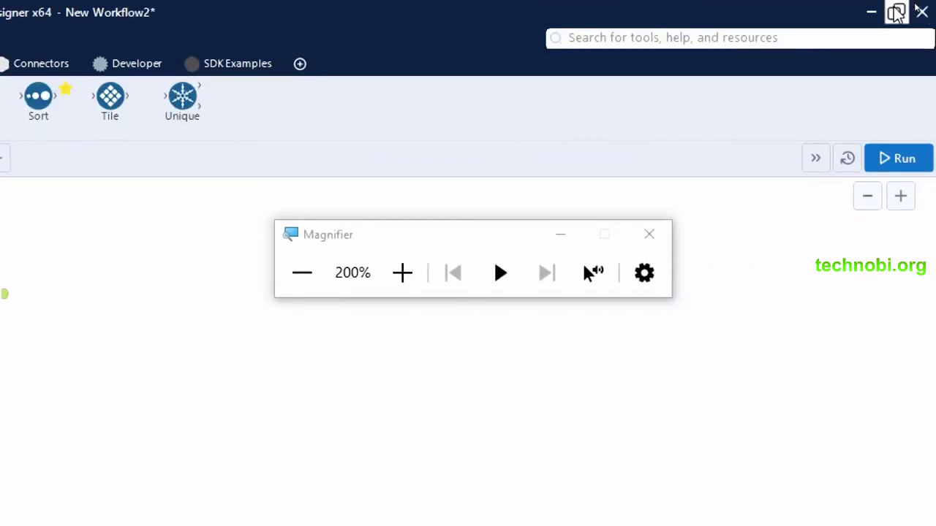
click(898, 165)
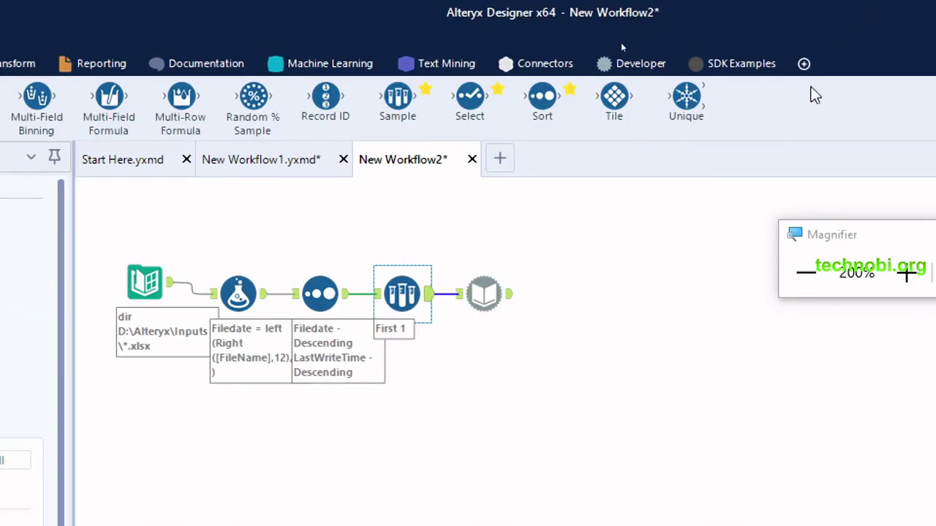
Step: Review the Dynamic Input and Sample tools, then examine the Dynamic Input's output records
click(479, 307)
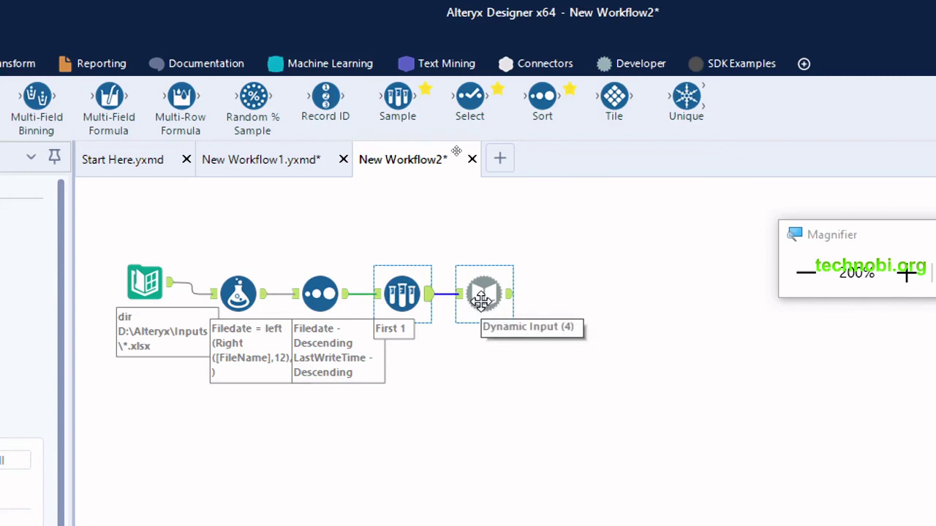
drag(481, 300, 481, 302)
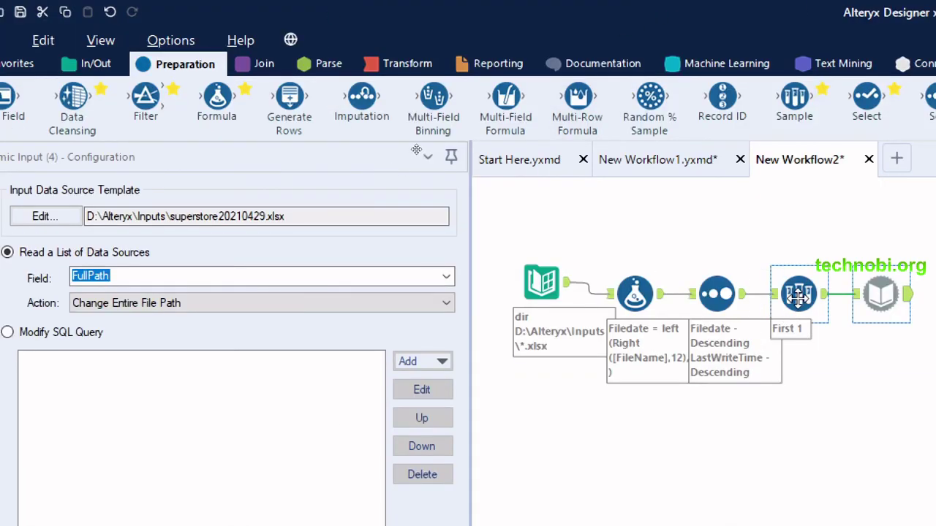
click(799, 296)
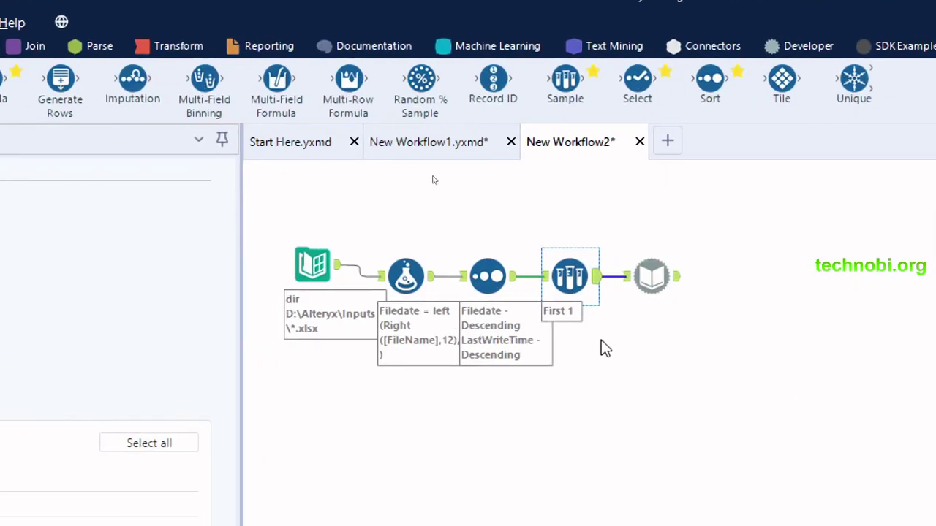
click(675, 293)
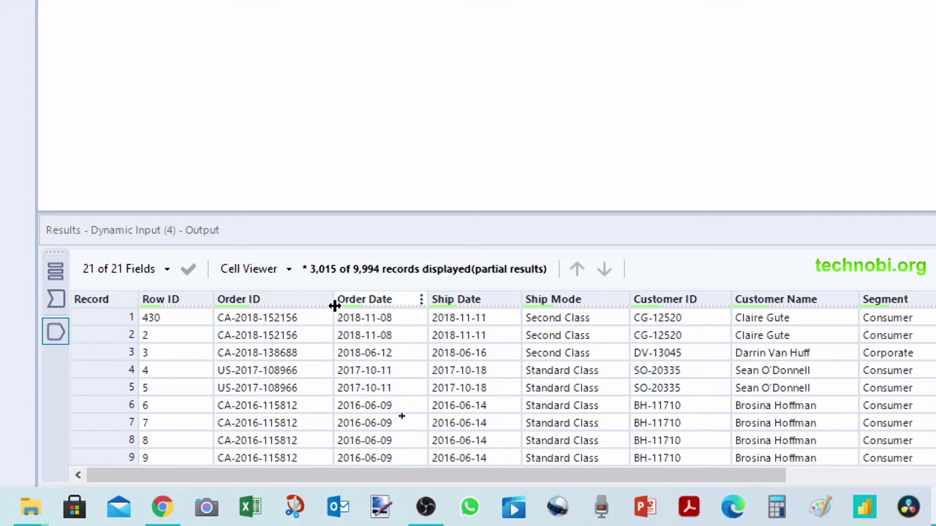
Step: Close the open Excel workbook, inspect superstore20210429 from the Inputs folder, and return to Alteryx Designer to compare the Dynamic Input output
key(alt+Tab)
key(alt+Tab)
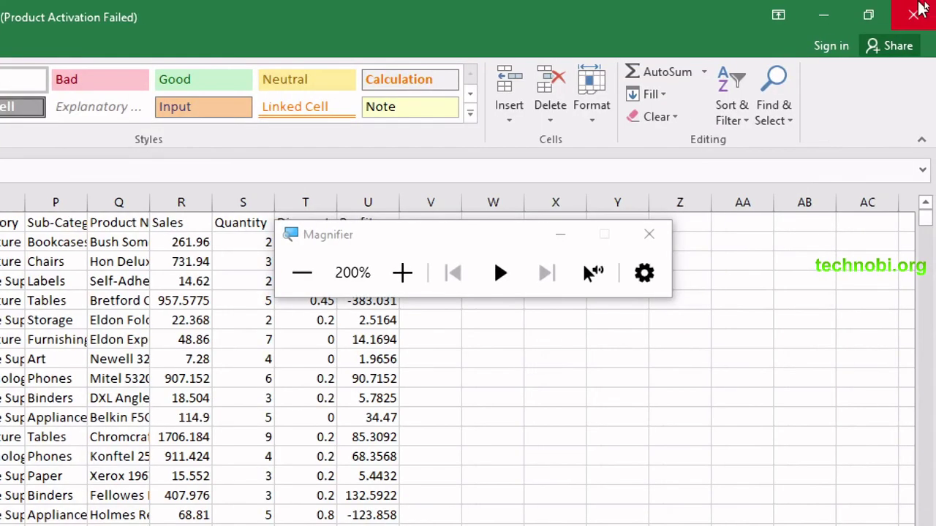
click(914, 10)
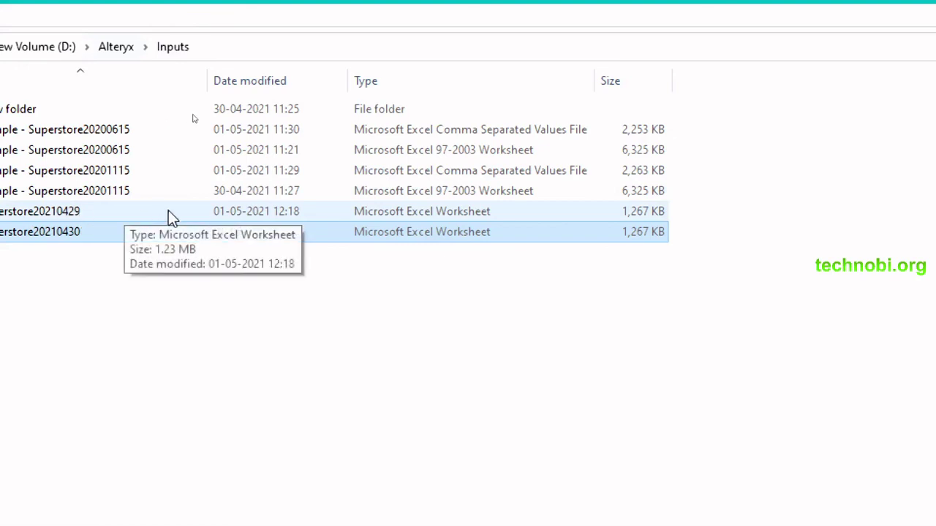
double_click(55, 214)
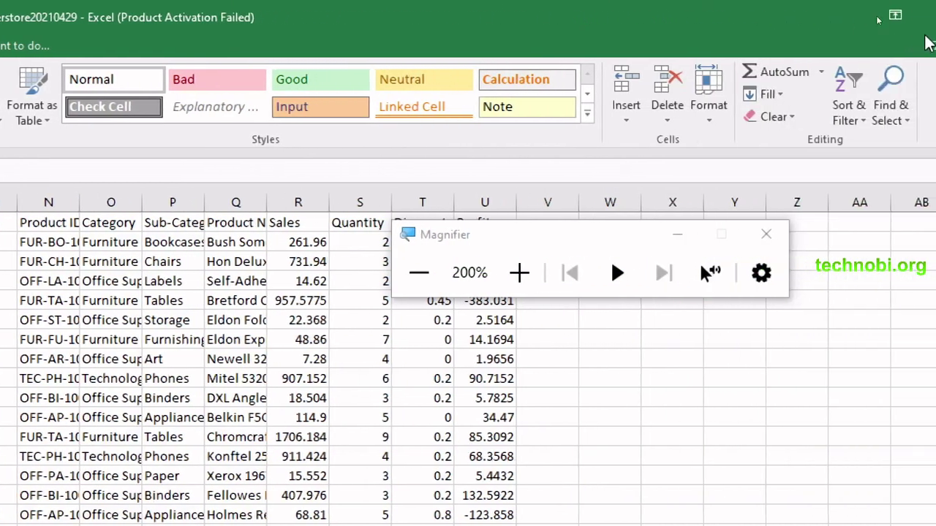
click(928, 22)
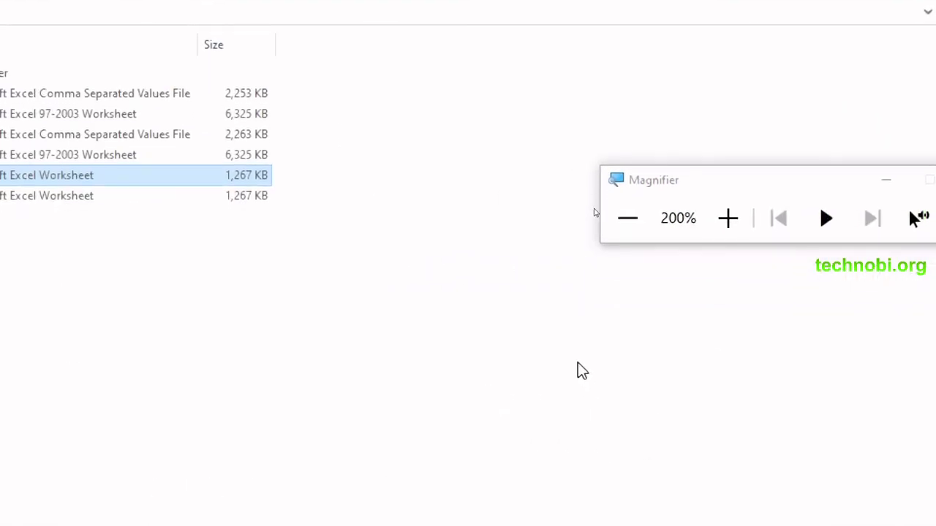
key(alt+Tab)
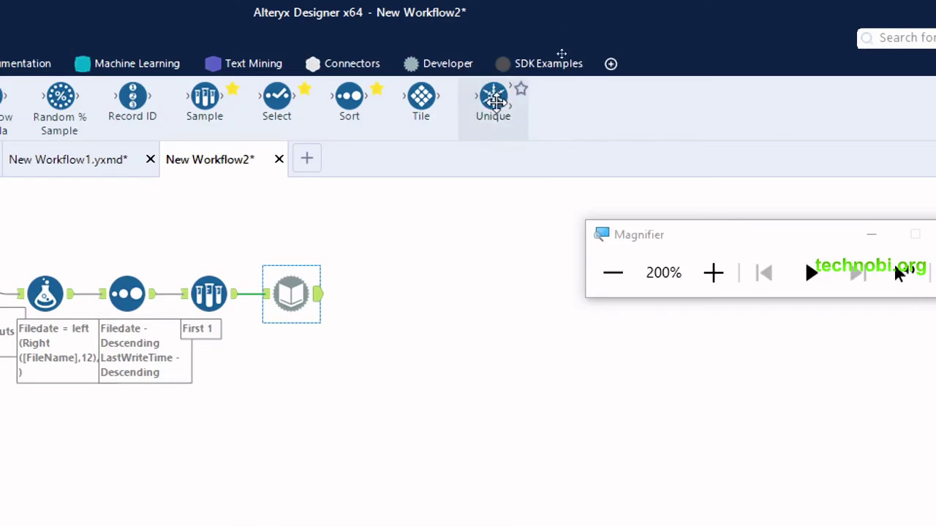
click(612, 272)
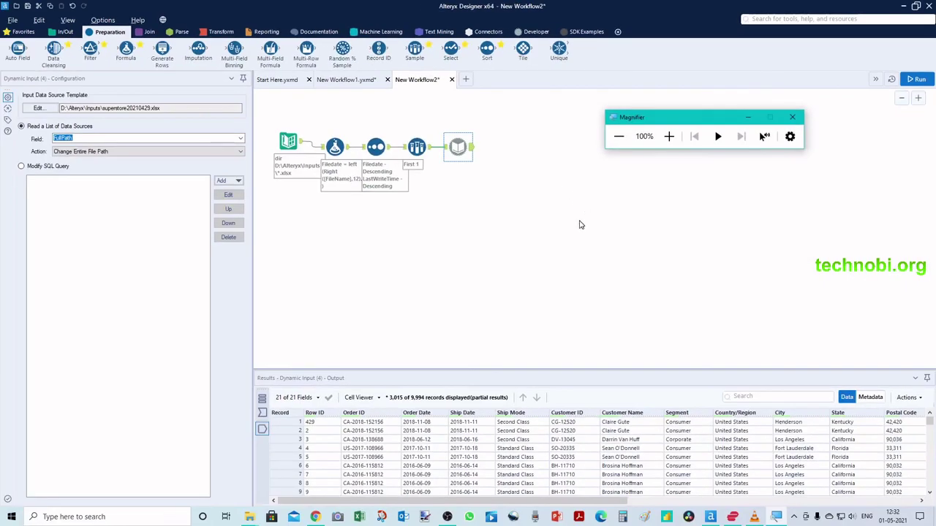